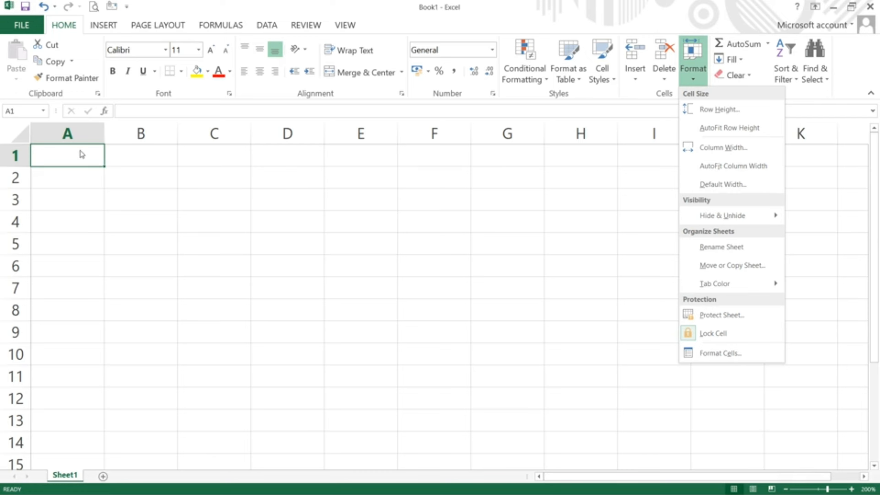
# Step: Change row 1's height from 14.4 to 25 in the Row Height dialog
pyautogui.click(721, 109)
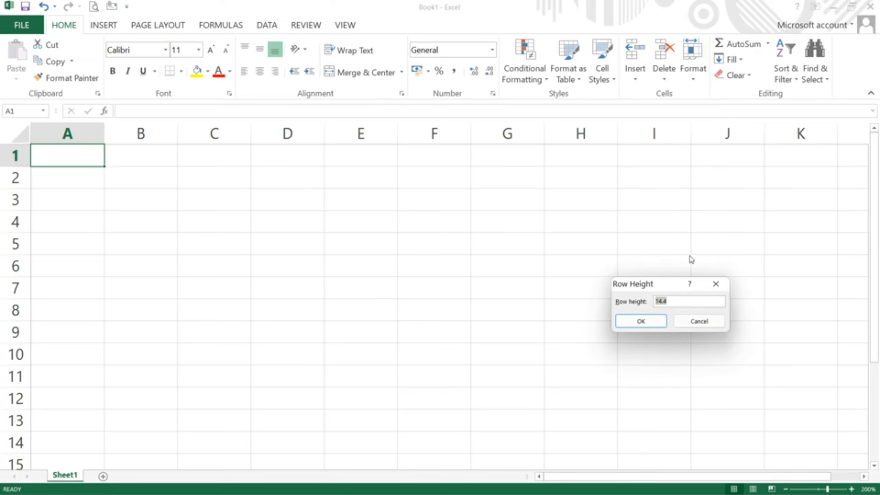
pyautogui.click(673, 301)
pyautogui.doubleClick(674, 301)
pyautogui.write('25')
pyautogui.press('Return')
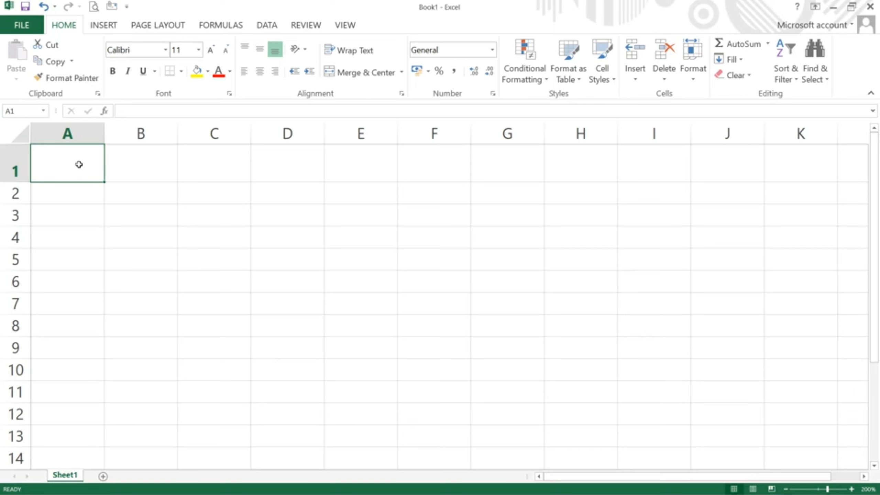
# Step: Enter 1 and 2 in A1:A2, and 11 and 12 in B1:B2
pyautogui.write('1')
pyautogui.press('Return')
pyautogui.write('2')
pyautogui.press('Return')
pyautogui.press('Right')
pyautogui.press('Up')
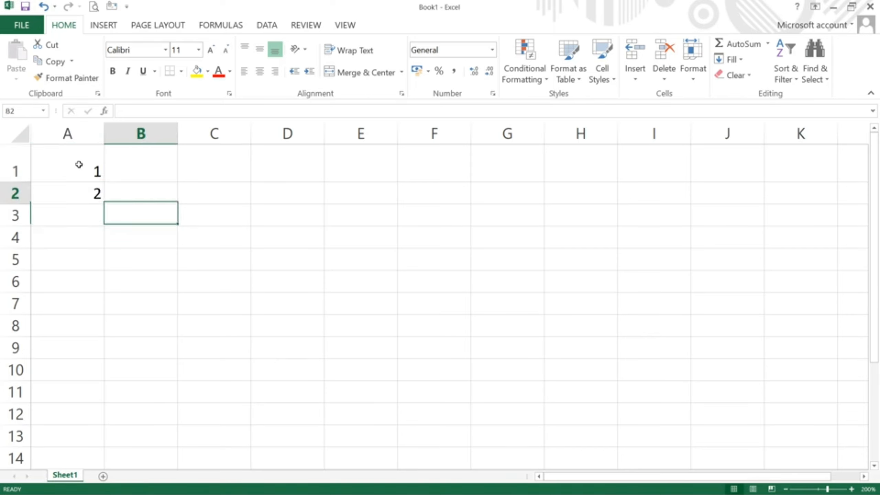
pyautogui.press('Up')
pyautogui.write('11')
pyautogui.press('Return')
pyautogui.write('12')
pyautogui.press('Return')
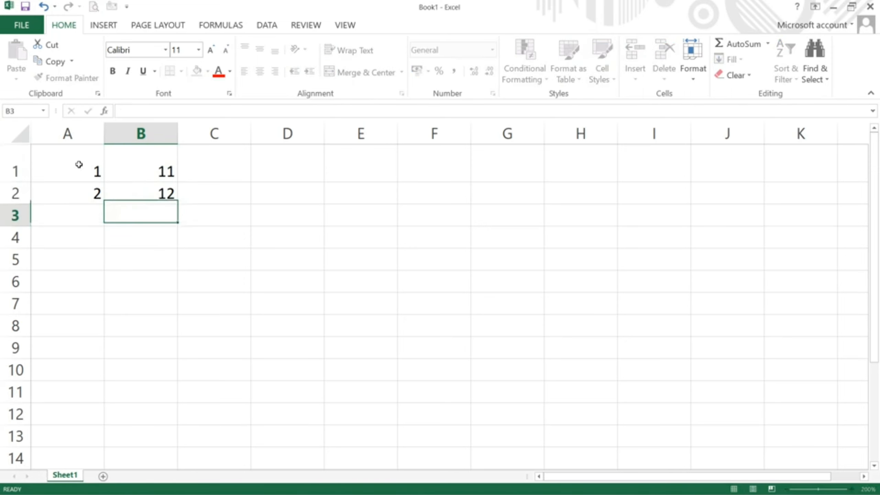
pyautogui.press('Up')
# Step: Select A1:B2 and fill the series out to J10 to reach 100
pyautogui.hotkey('shift', 'Left')
pyautogui.hotkey('shift', 'Up')
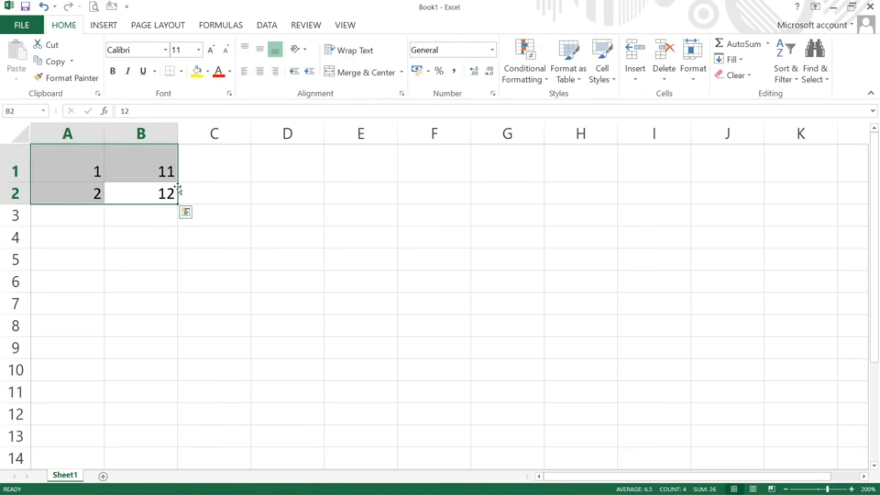
pyautogui.moveTo(178, 204); pyautogui.dragTo(754, 369)
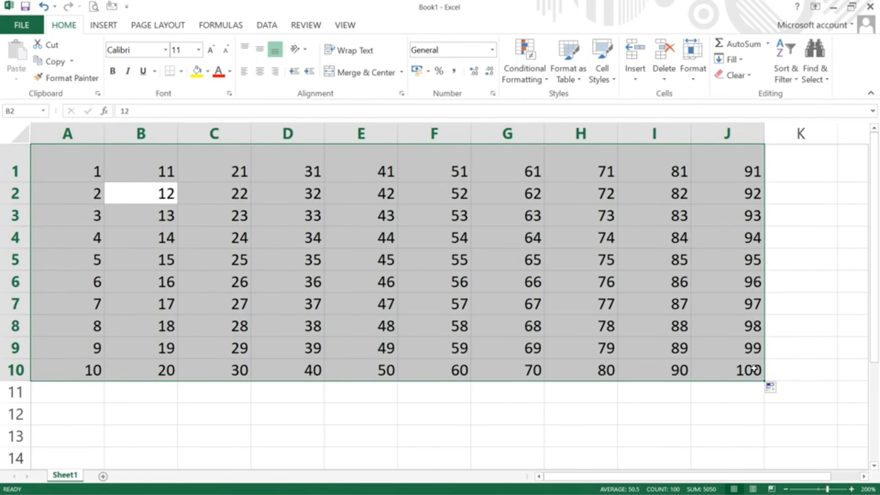
# Step: Set the row height of rows 1–10 to 45
pyautogui.click(692, 73)
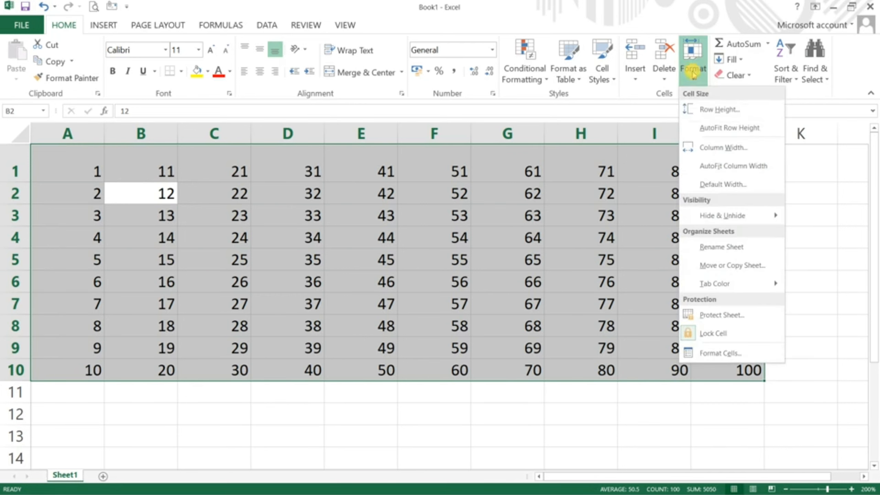
pyautogui.click(707, 110)
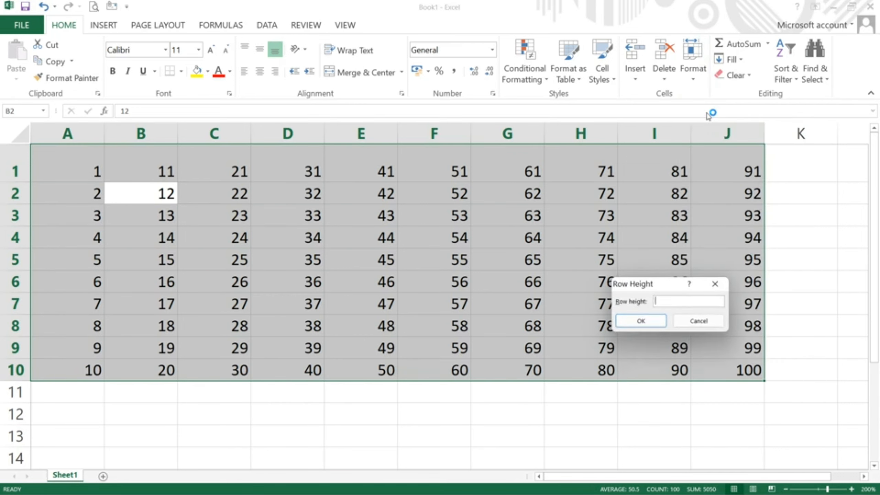
pyautogui.click(668, 300)
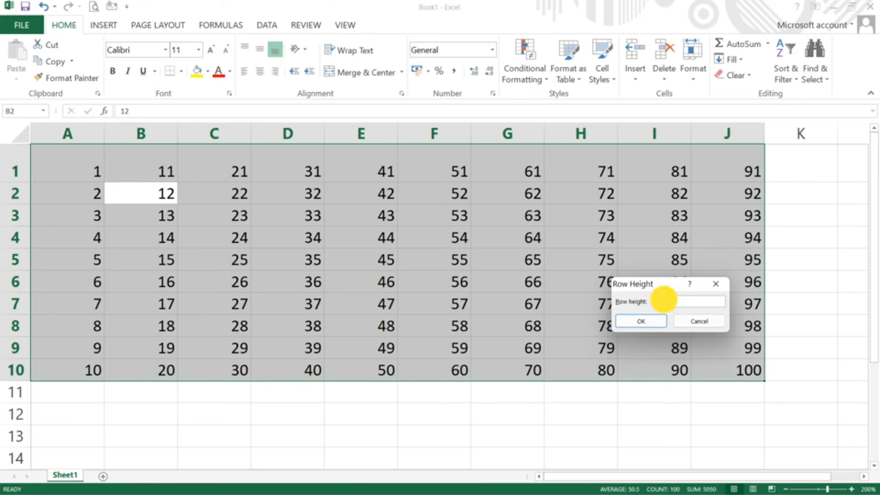
pyautogui.write('45')
pyautogui.press('Return')
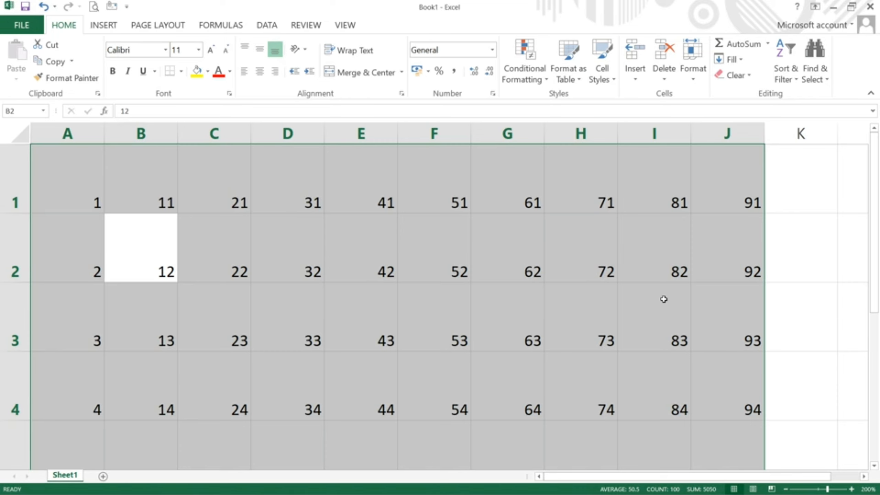
# Step: Select the whole grid A1:J10 and AutoFit the row height of rows 1–10
pyautogui.click(688, 77)
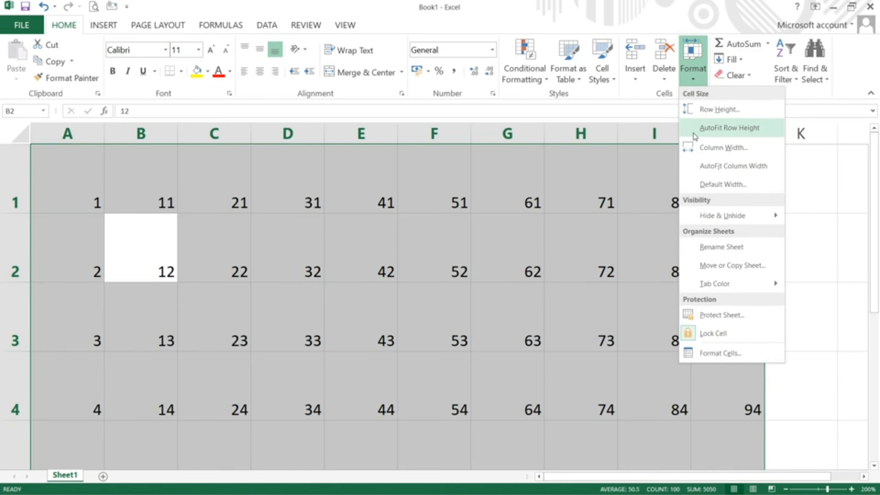
pyautogui.click(366, 204)
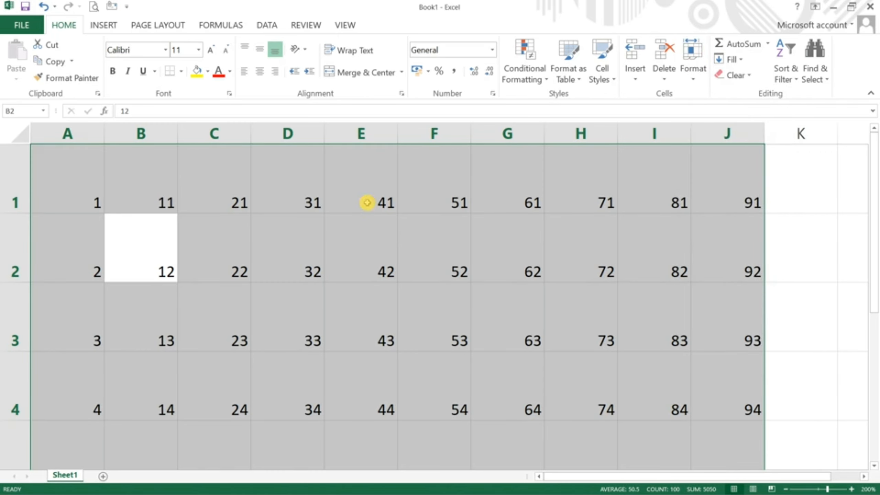
pyautogui.click(366, 204)
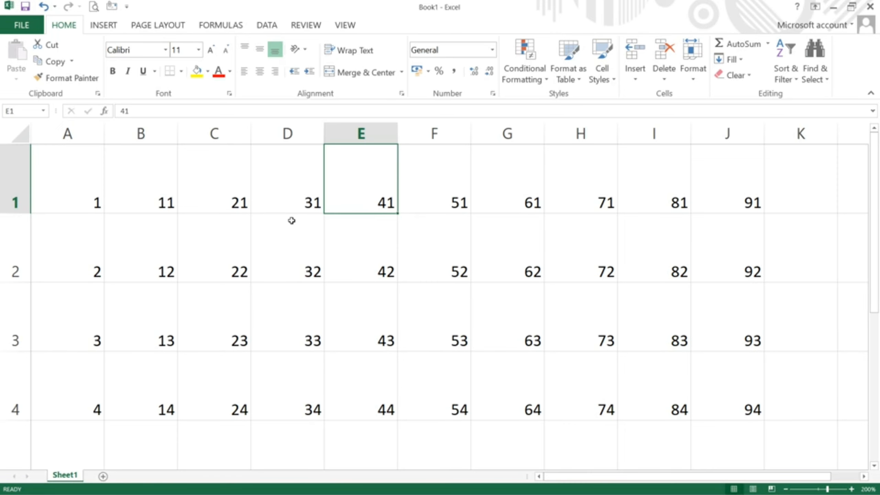
pyautogui.hotkey('ctrl', 'a')
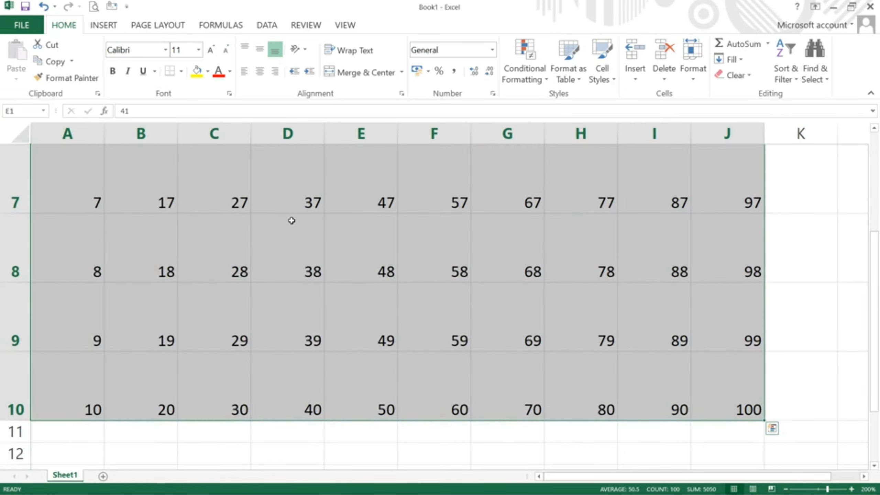
pyautogui.click(693, 74)
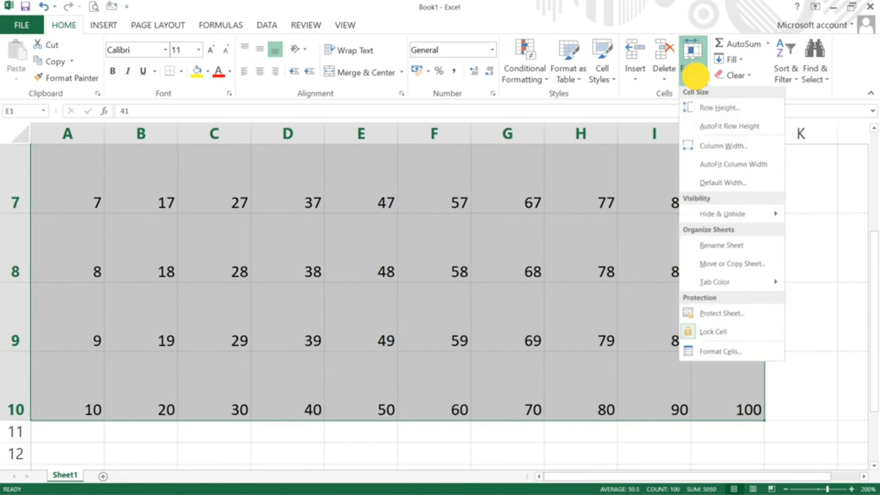
pyautogui.click(696, 128)
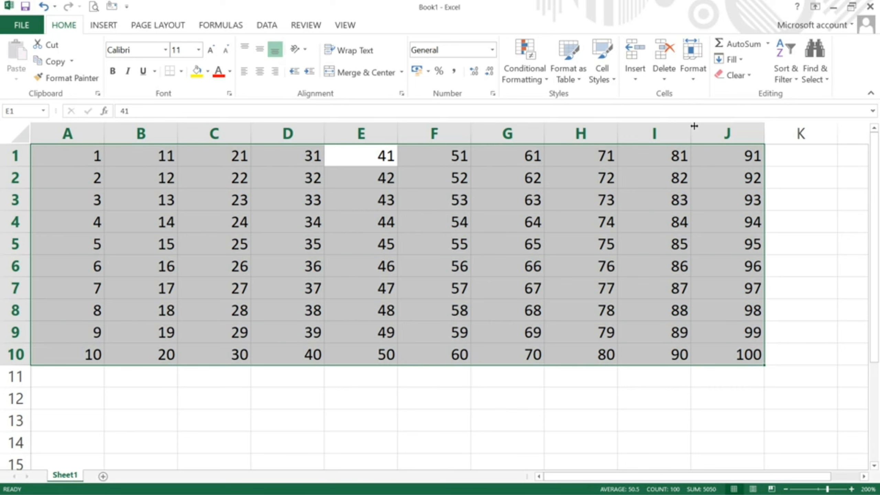
# Step: Change the grid's column width from 8.11 to 25
pyautogui.click(688, 71)
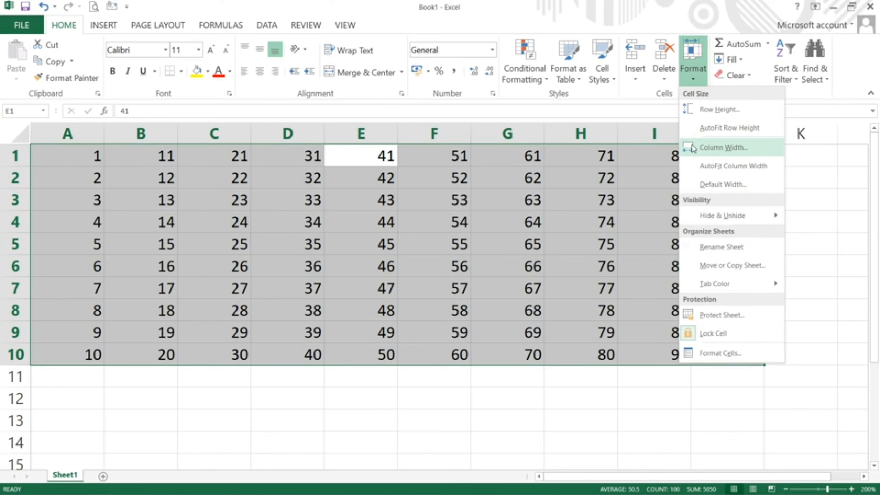
pyautogui.click(692, 149)
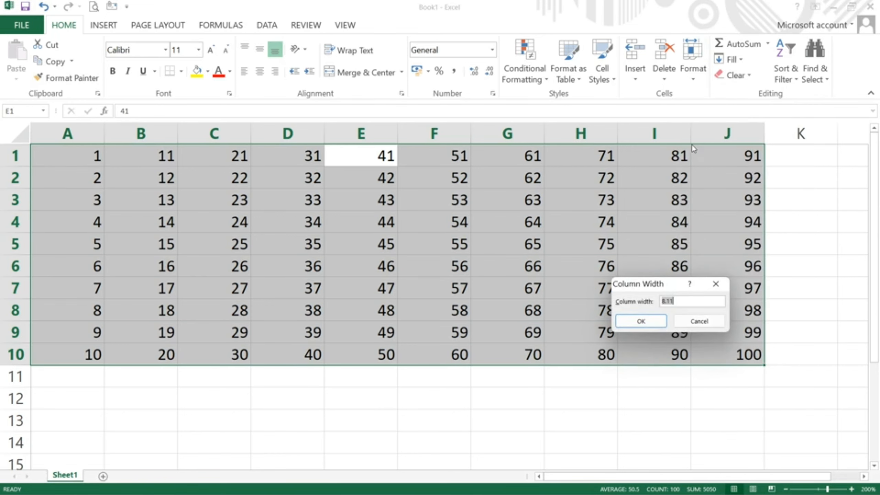
pyautogui.click(678, 302)
pyautogui.doubleClick(673, 301)
pyautogui.write('25')
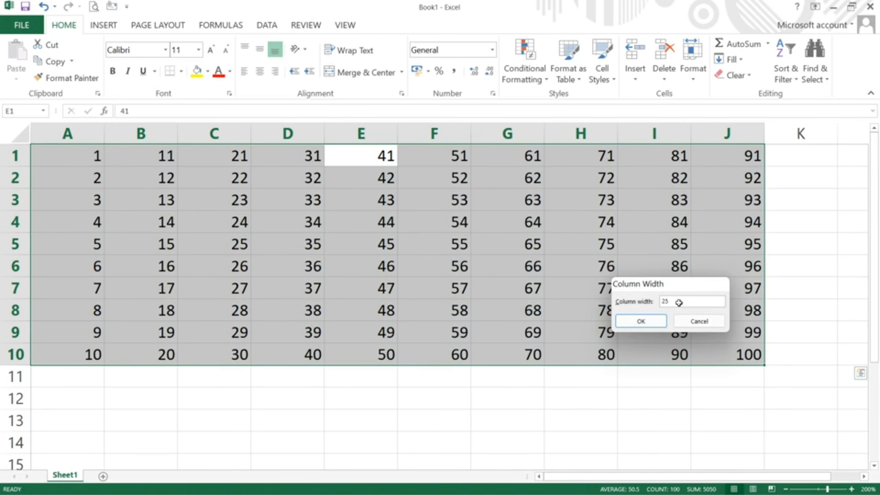
pyautogui.press('Return')
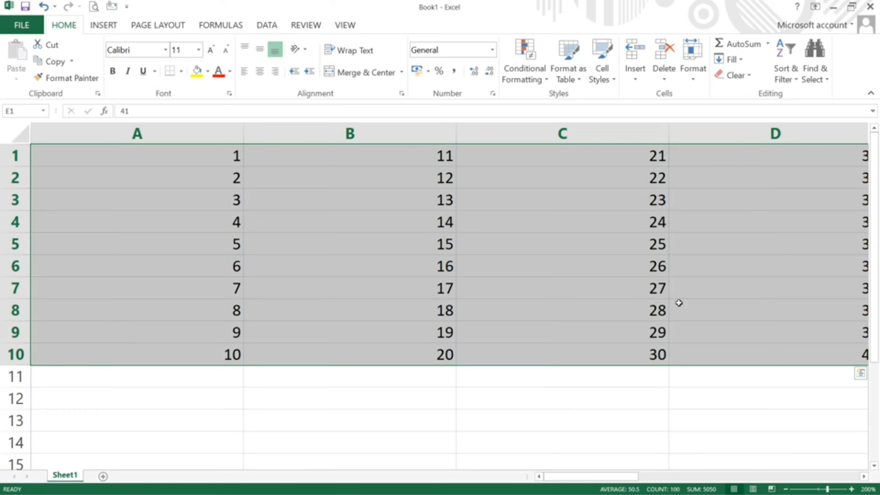
# Step: Narrow columns A–J to a column width of 10
pyautogui.click(691, 79)
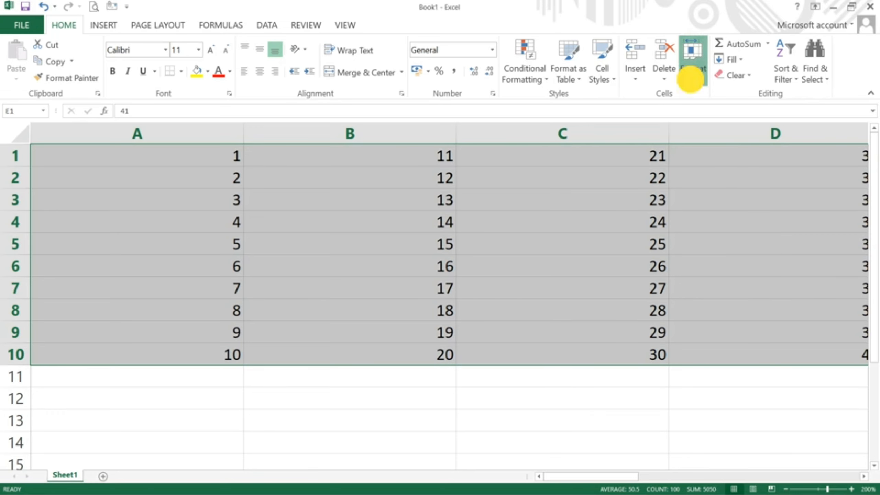
pyautogui.click(704, 148)
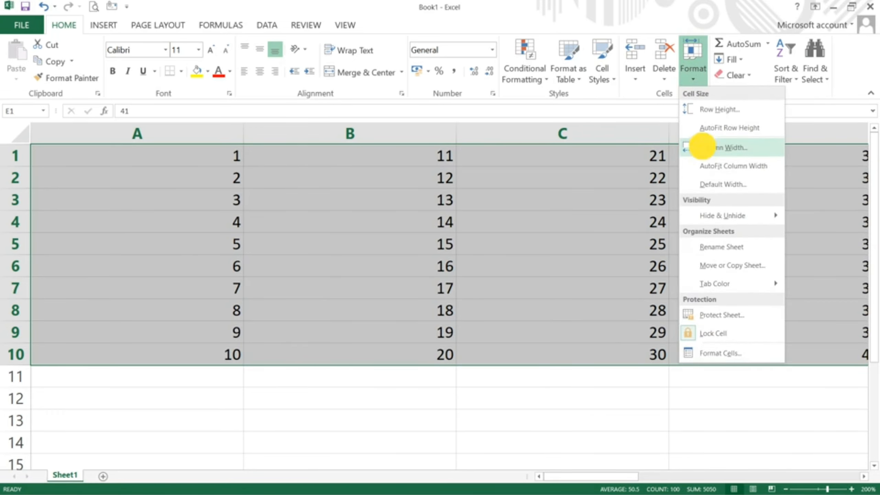
pyautogui.write('10')
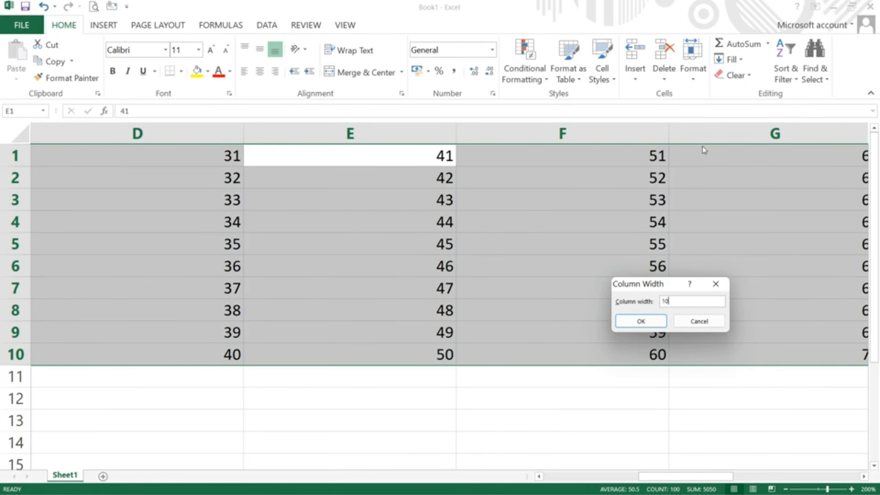
pyautogui.press('Return')
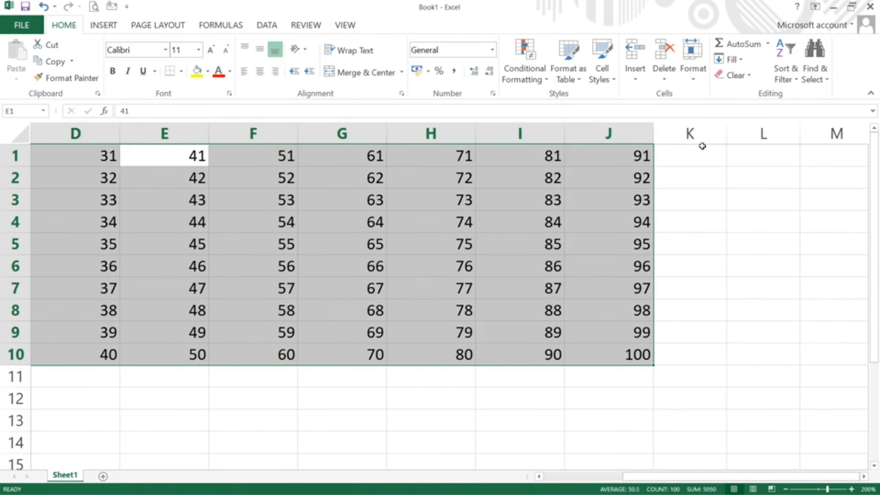
pyautogui.click(538, 476)
pyautogui.click(538, 477)
pyautogui.click(539, 476)
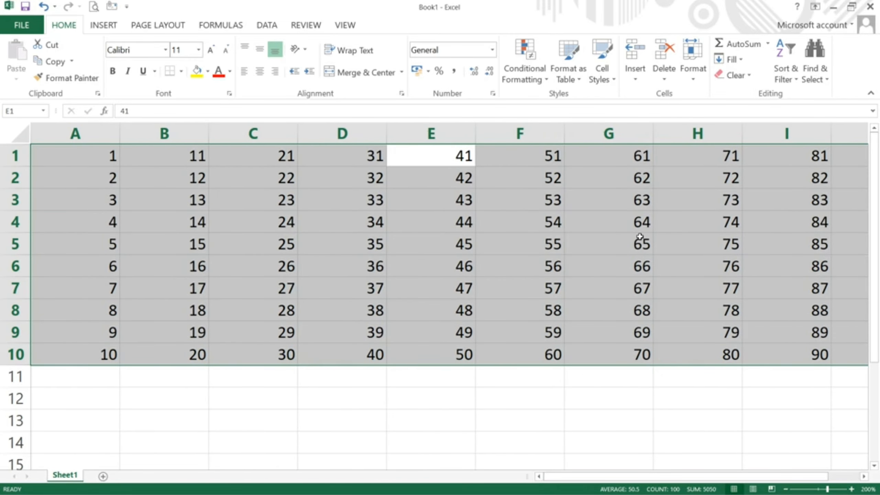
pyautogui.click(691, 69)
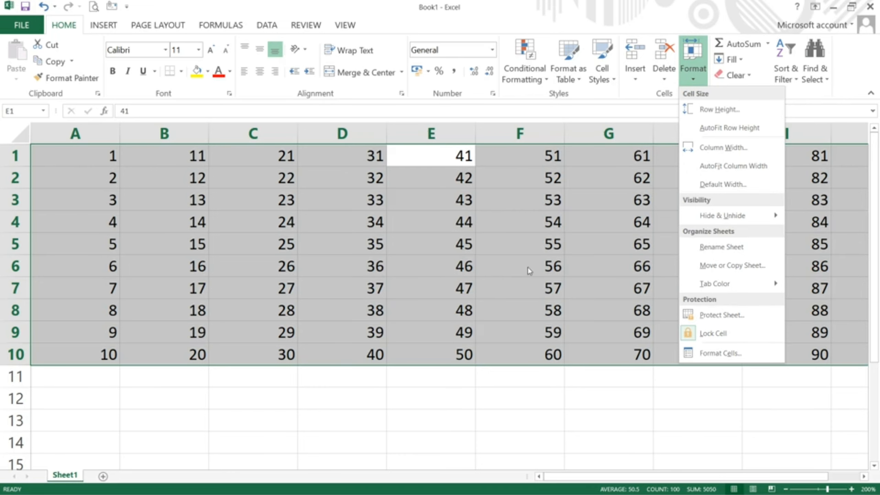
pyautogui.click(725, 170)
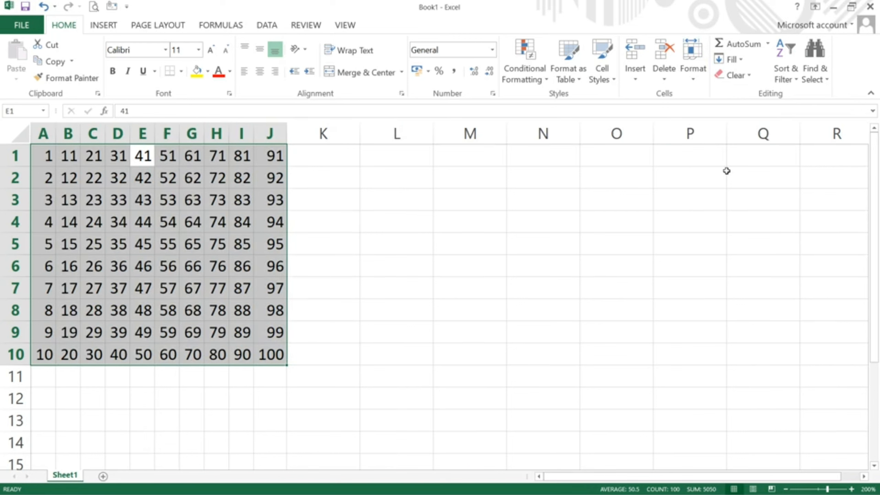
pyautogui.click(695, 82)
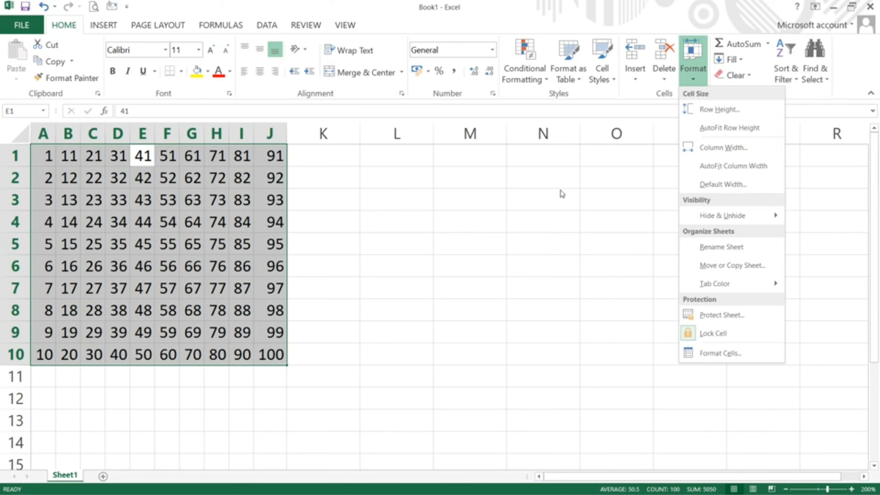
pyautogui.click(725, 184)
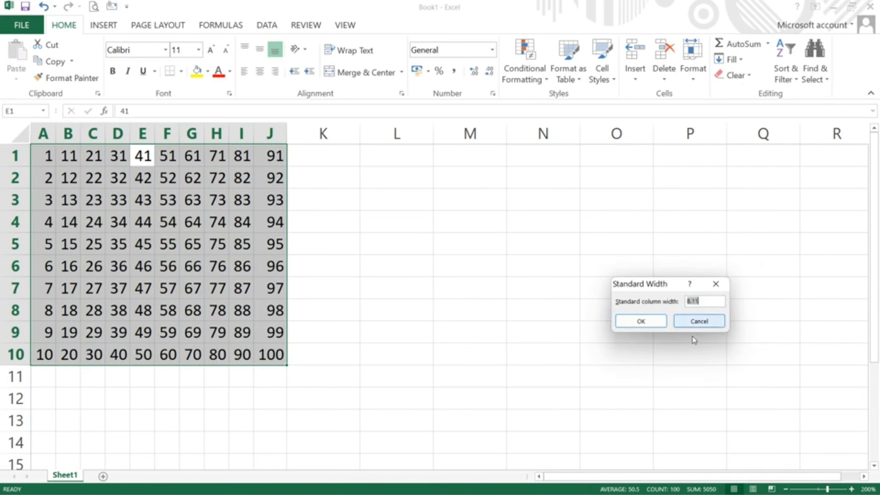
pyautogui.click(706, 301)
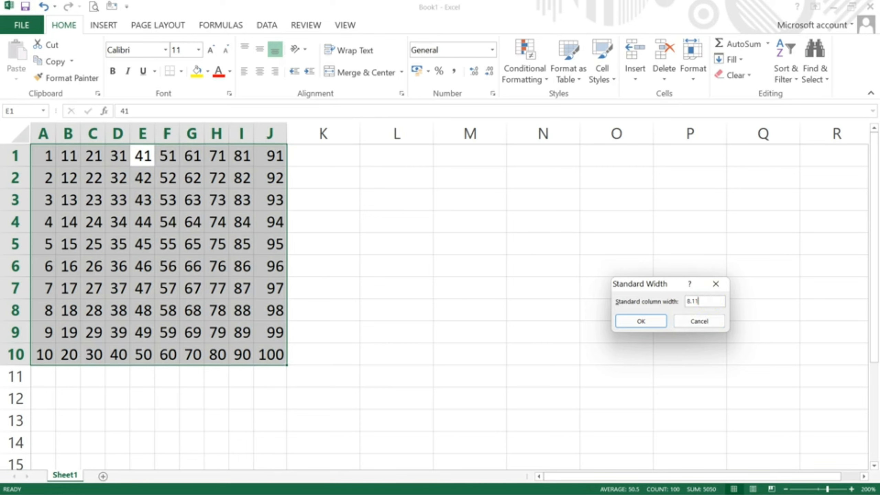
pyautogui.click(649, 321)
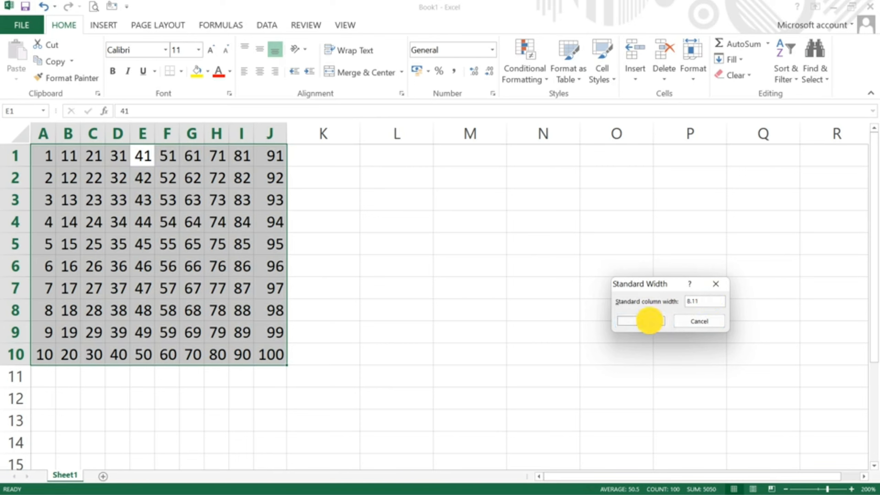
# Step: Set the column width of columns A–J to 8.11
pyautogui.click(694, 76)
pyautogui.click(694, 147)
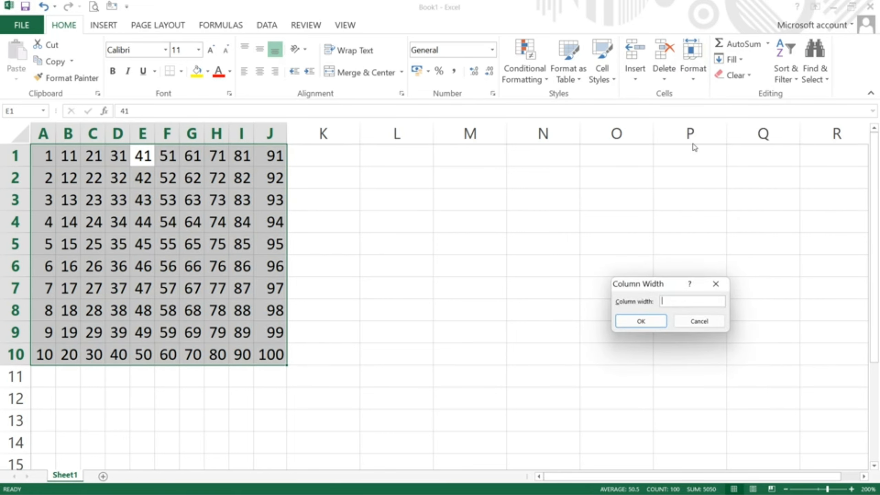
pyautogui.write('8.11')
pyautogui.press('Return')
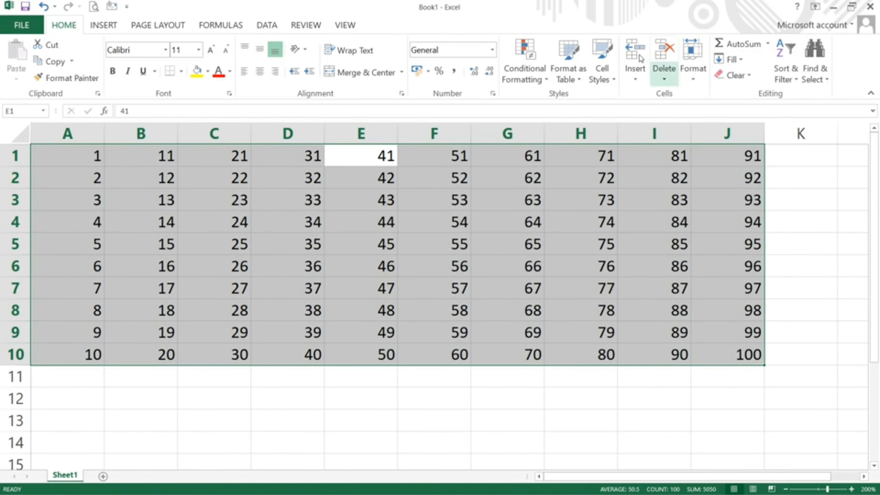
pyautogui.click(691, 77)
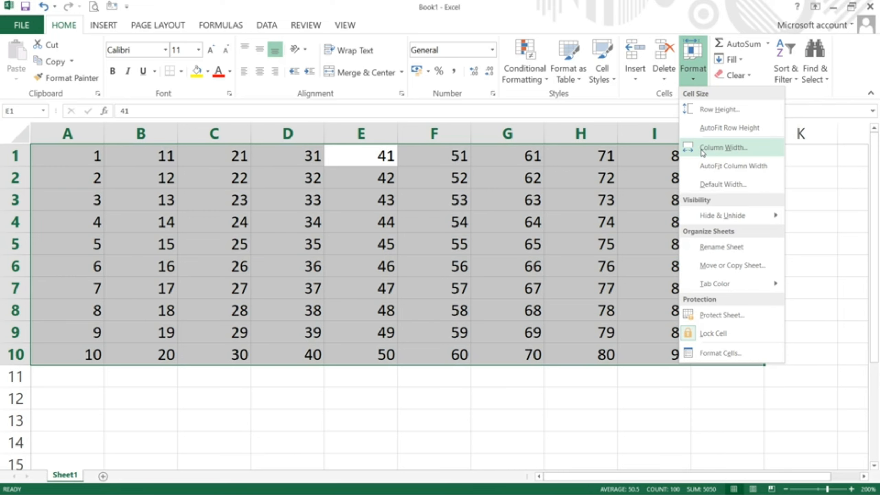
pyautogui.moveTo(704, 215)
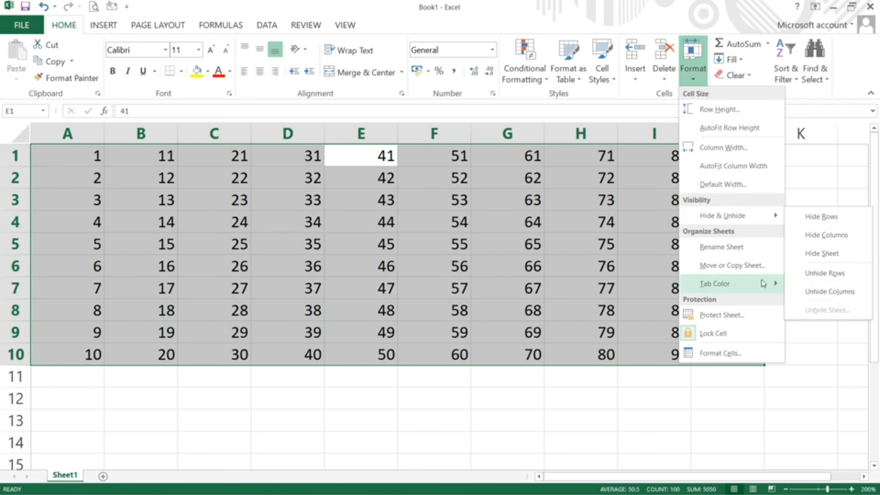
# Step: Select cell A5 and hide row 5 with Hide & Unhide > Hide Rows
pyautogui.click(521, 217)
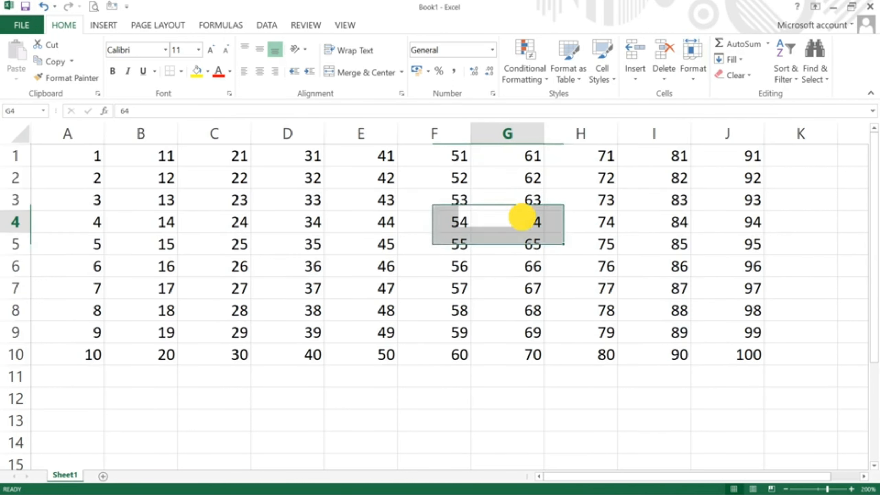
pyautogui.click(59, 245)
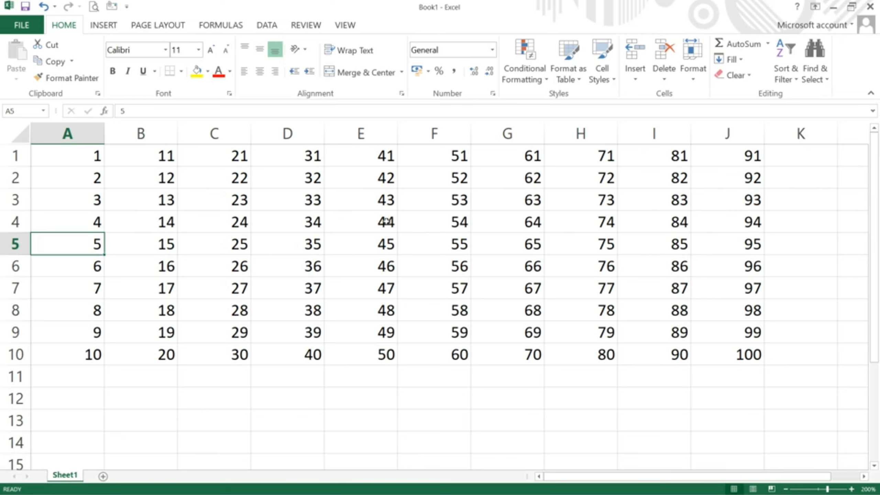
pyautogui.click(689, 77)
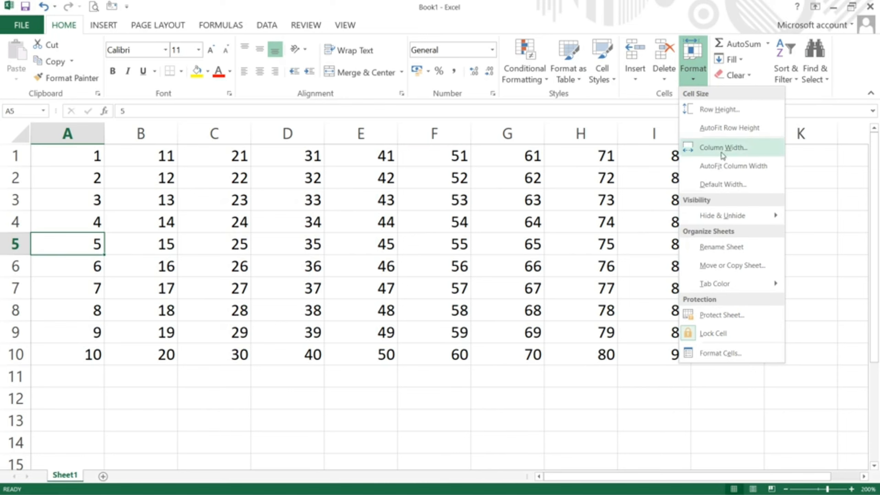
pyautogui.moveTo(728, 222)
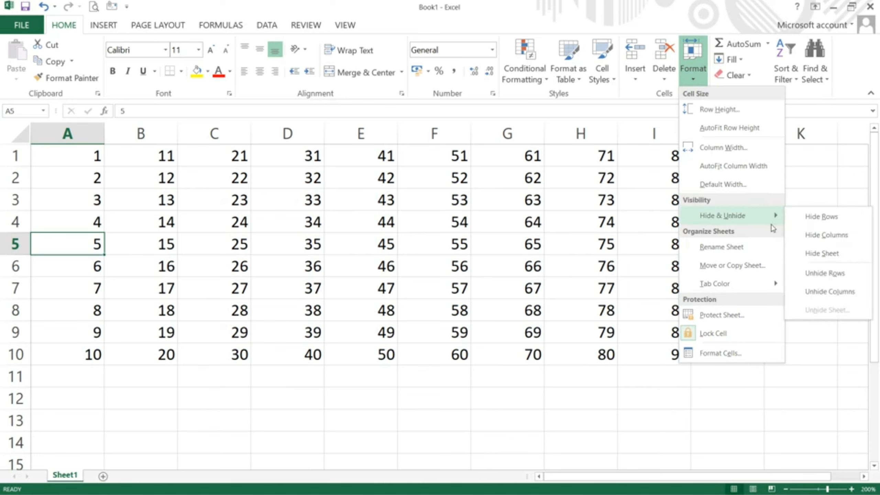
pyautogui.click(824, 218)
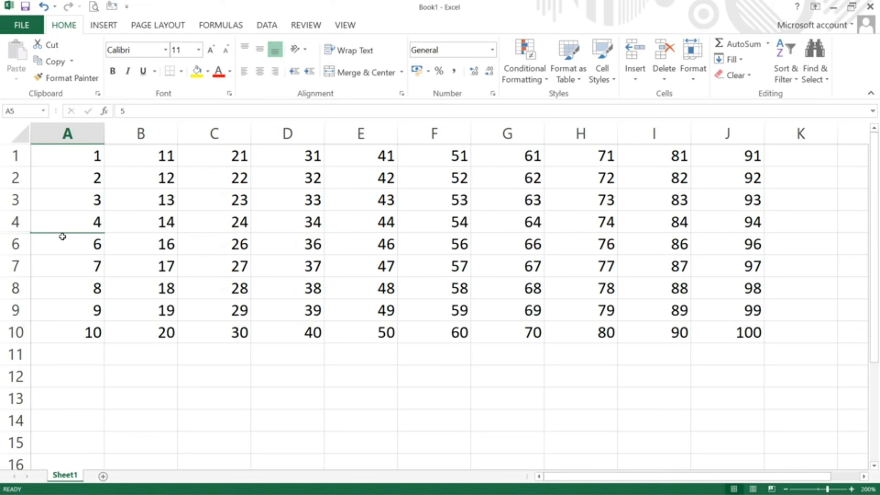
# Step: Select the grid with Ctrl+A and choose Unhide Rows to restore row 5
pyautogui.click(37, 250)
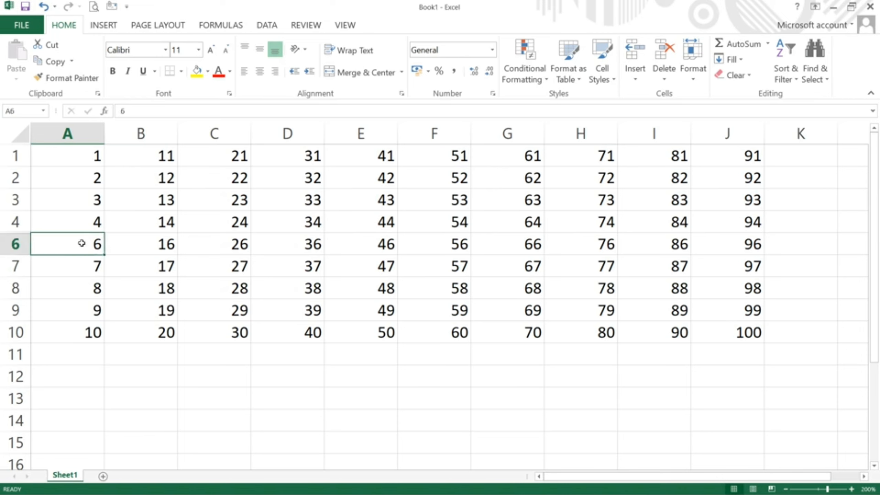
pyautogui.click(231, 243)
pyautogui.click(196, 334)
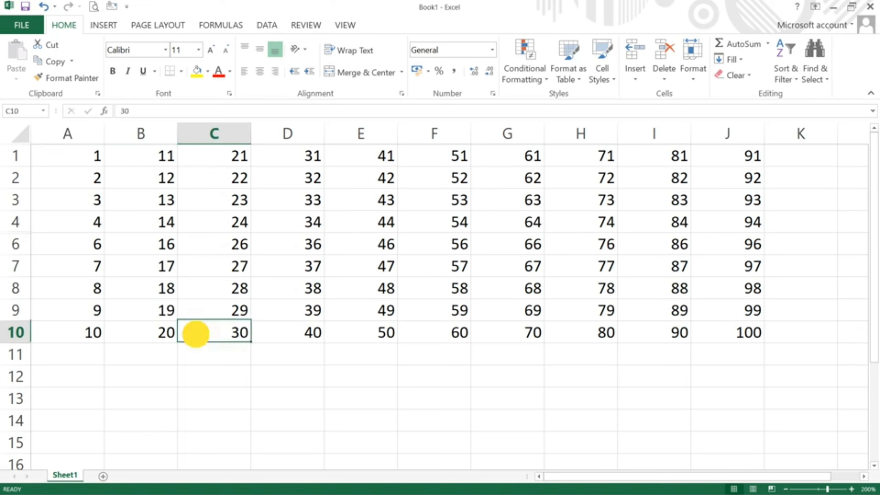
pyautogui.click(92, 301)
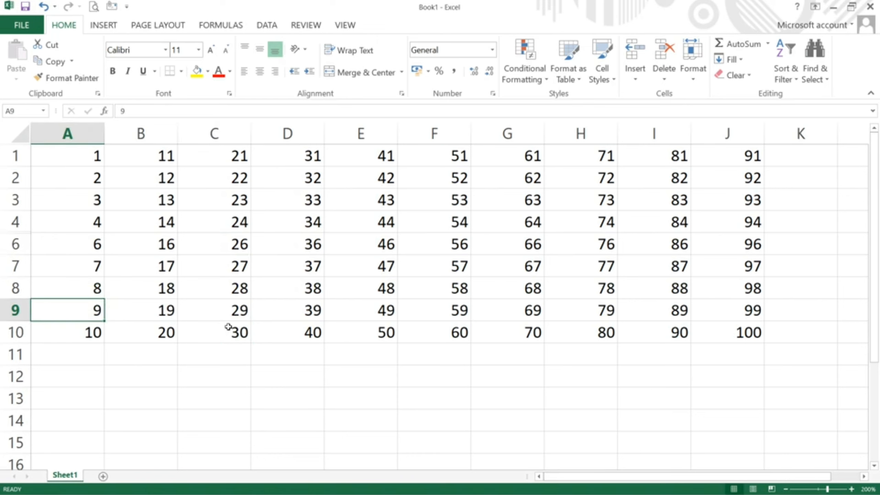
pyautogui.hotkey('ctrl', 'a')
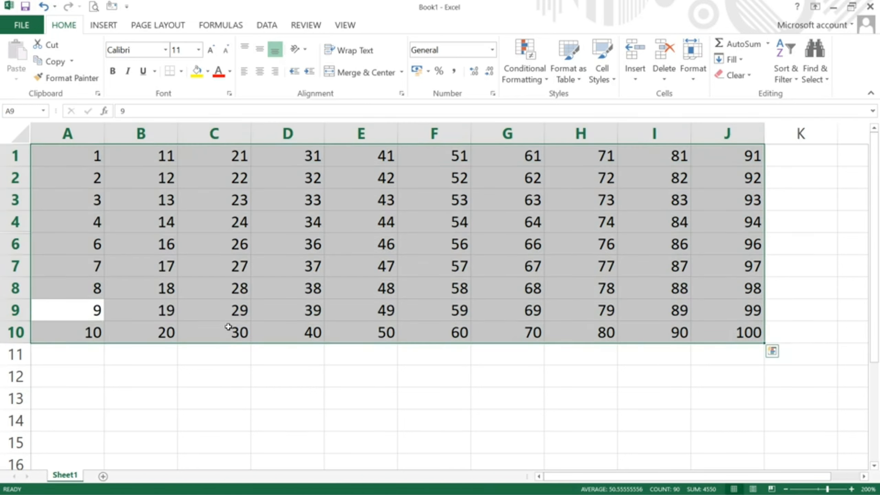
pyautogui.click(697, 76)
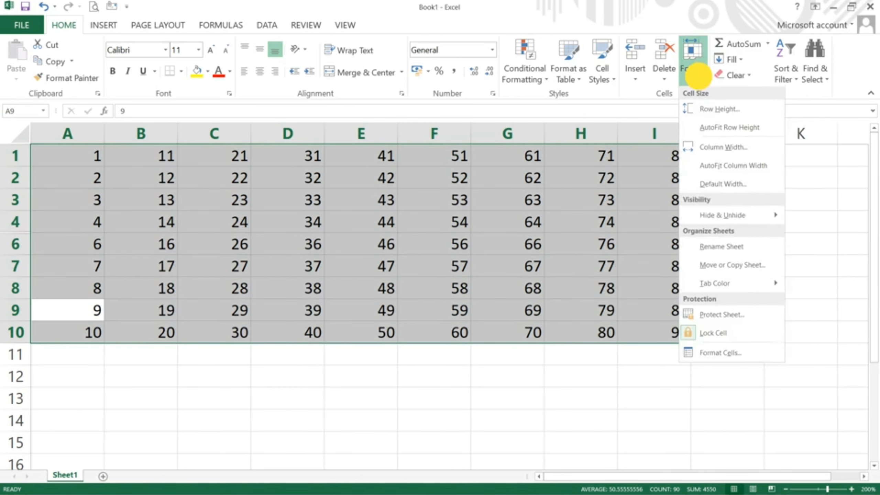
pyautogui.moveTo(714, 214)
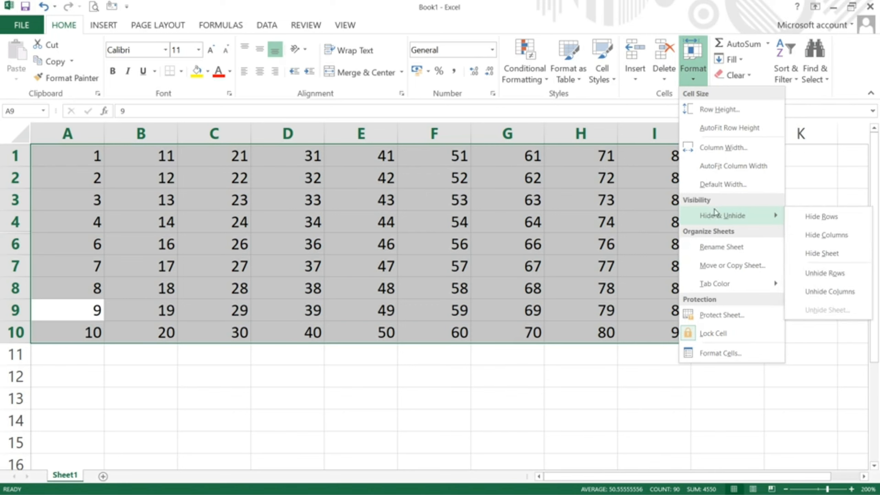
pyautogui.click(815, 271)
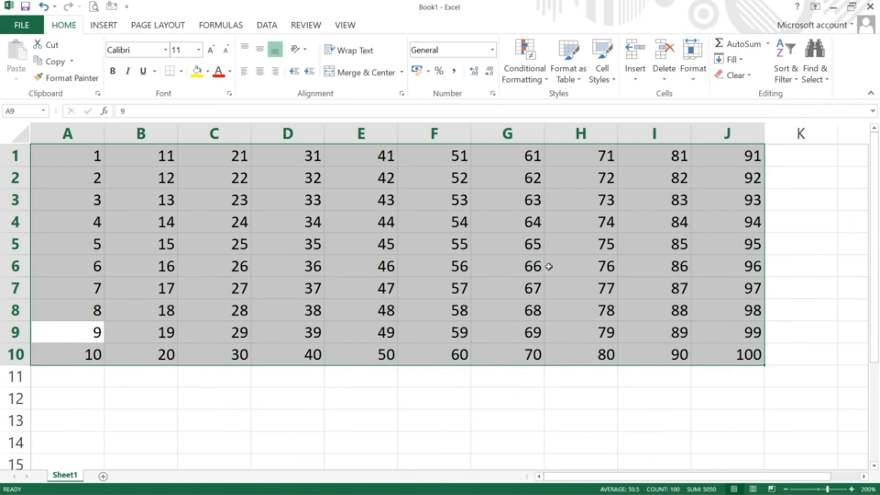
pyautogui.click(171, 238)
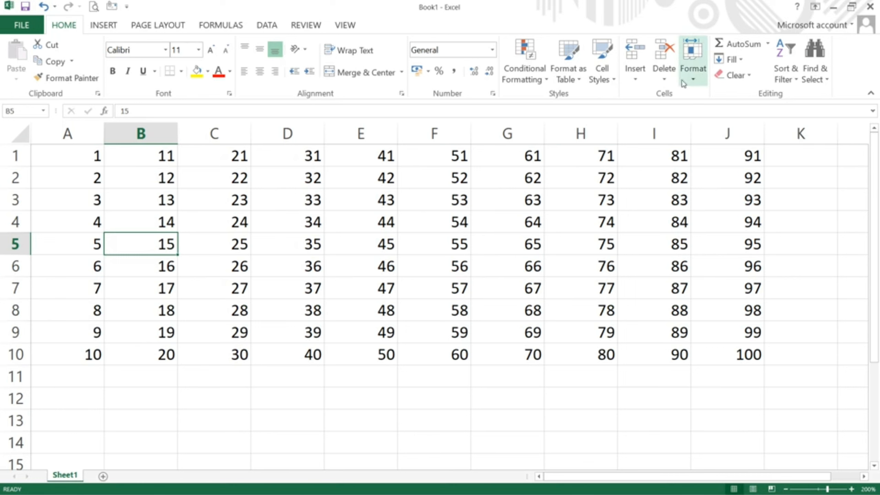
# Step: Select column C, holding 21–30, and hide it
pyautogui.click(692, 69)
pyautogui.moveTo(727, 216)
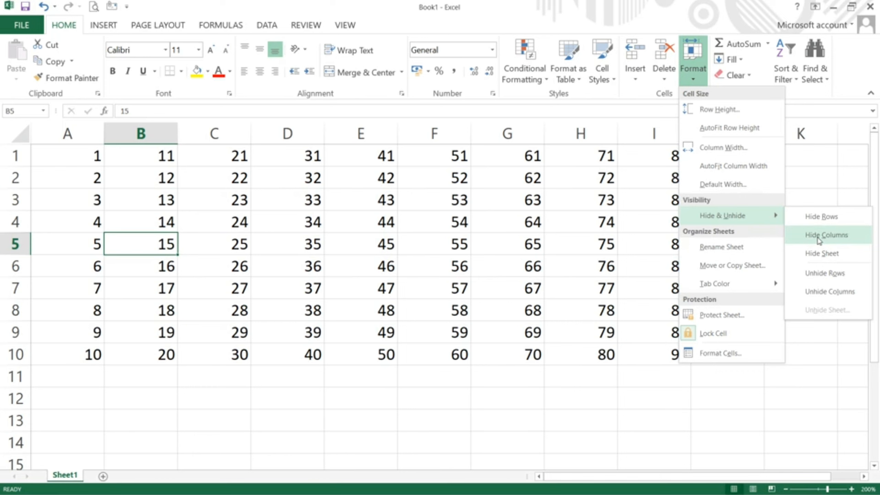
pyautogui.click(295, 231)
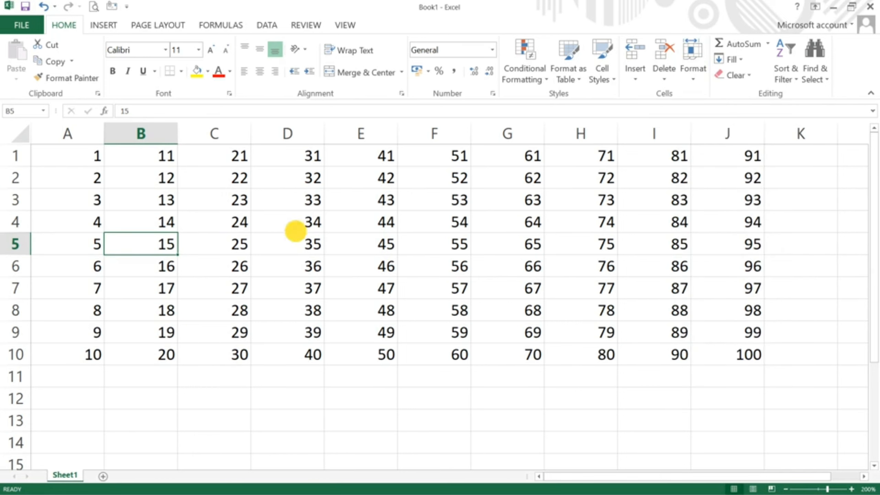
pyautogui.click(222, 157)
pyautogui.click(215, 135)
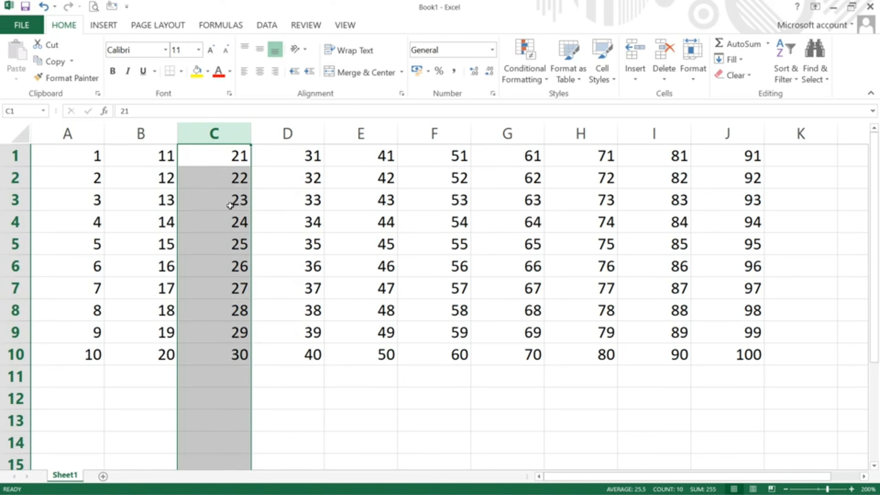
pyautogui.click(693, 80)
pyautogui.moveTo(709, 222)
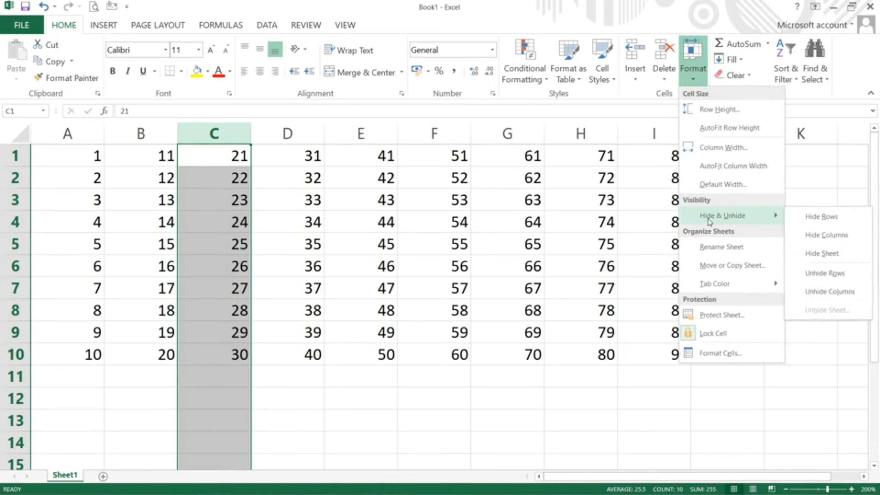
pyautogui.click(826, 236)
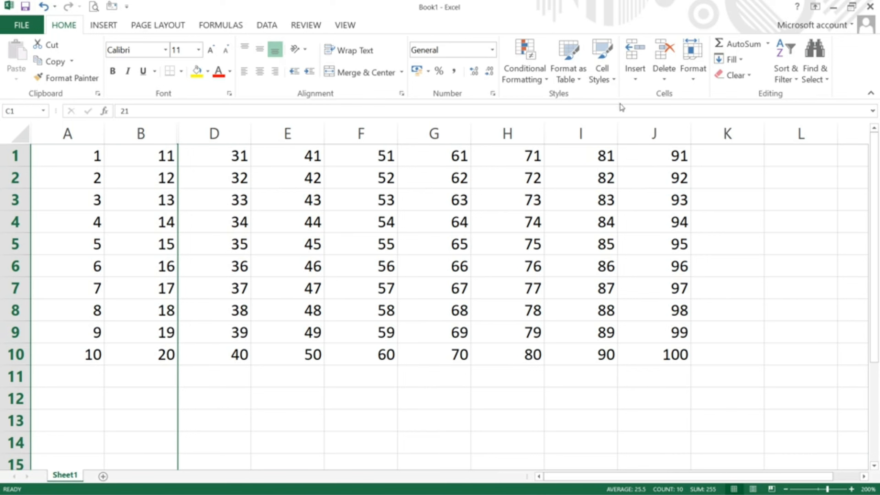
# Step: Unhide column C so columns A through J are all visible
pyautogui.click(694, 79)
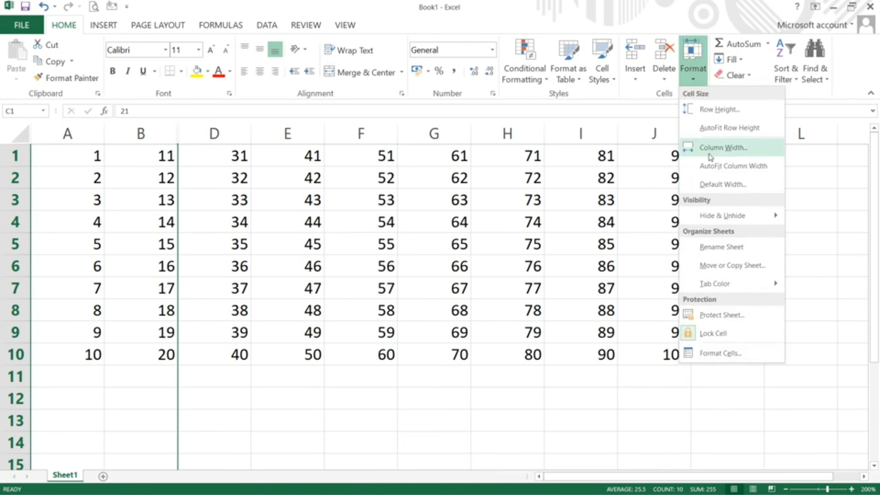
pyautogui.moveTo(738, 216)
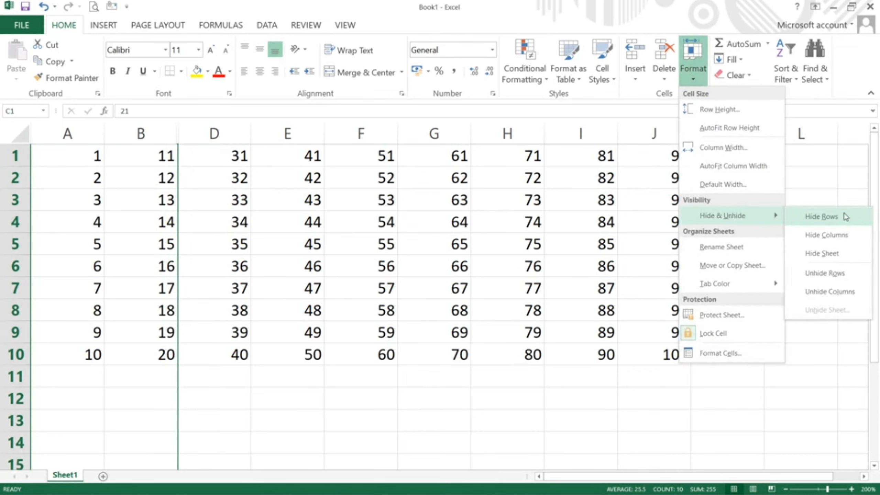
pyautogui.click(810, 295)
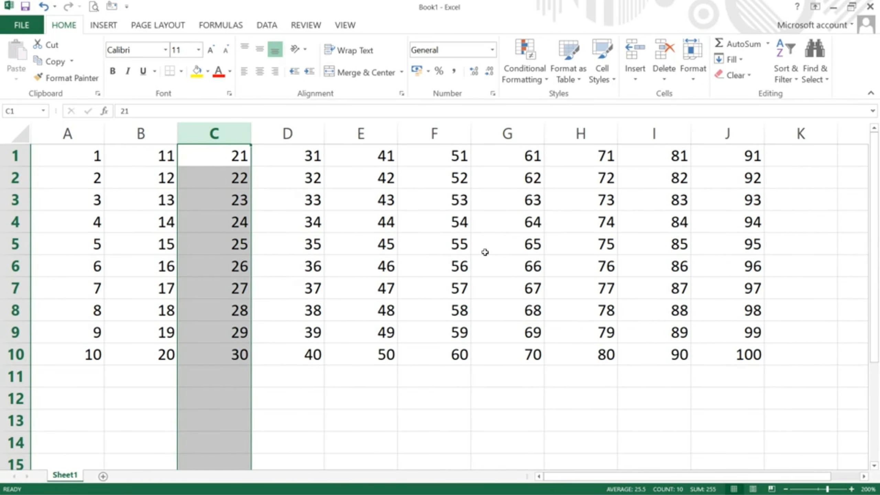
pyautogui.click(485, 252)
# Step: Add a new blank Sheet2 to the workbook
pyautogui.click(686, 71)
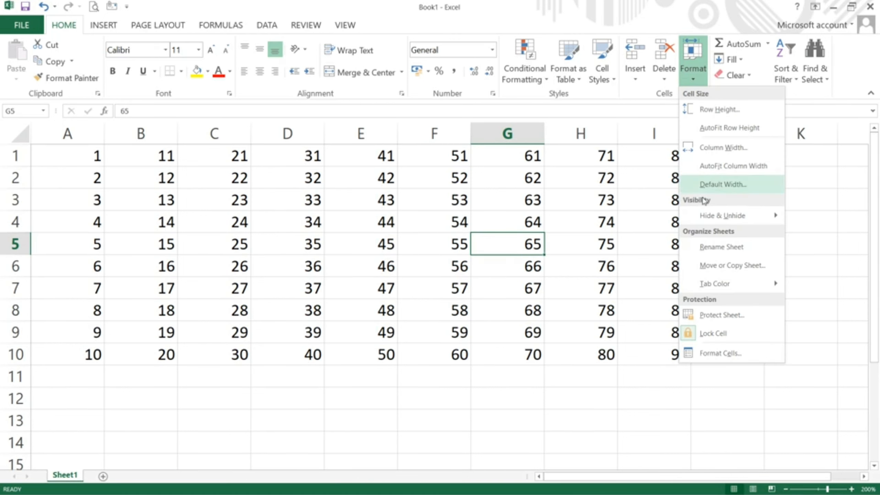
pyautogui.moveTo(716, 220)
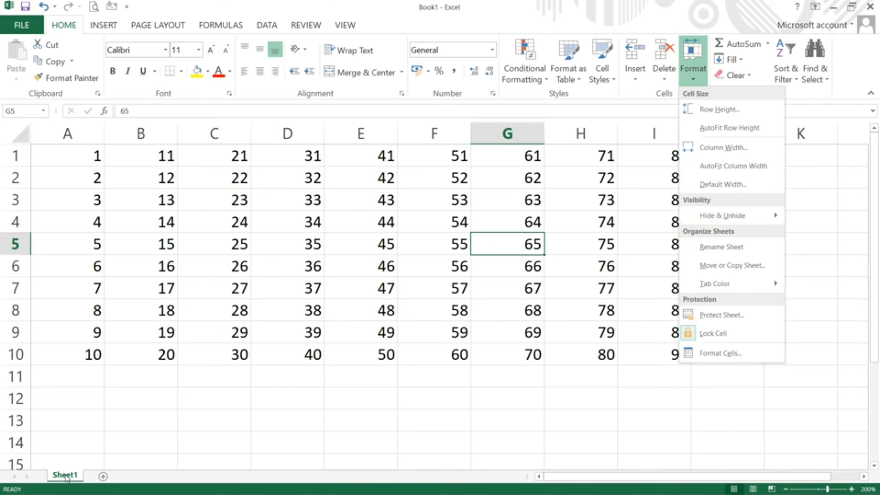
pyautogui.click(103, 478)
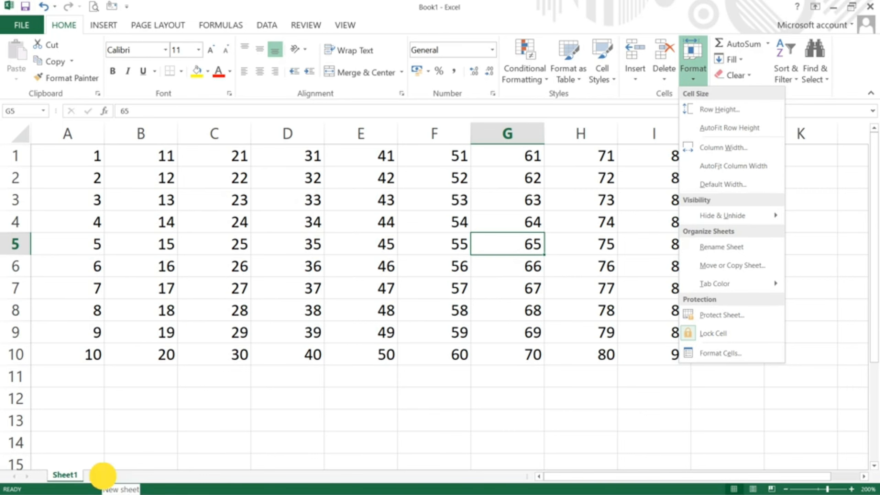
pyautogui.click(103, 478)
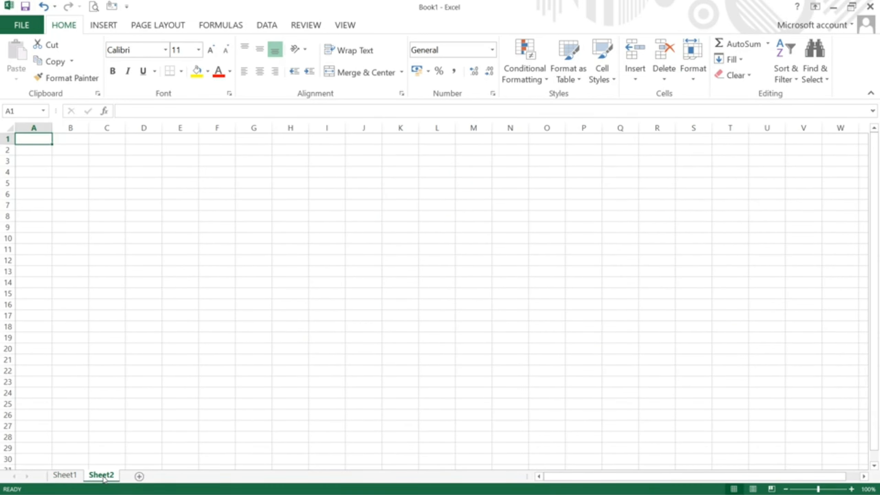
# Step: Return to Sheet1 and hide it, leaving only Sheet2 visible
pyautogui.click(64, 474)
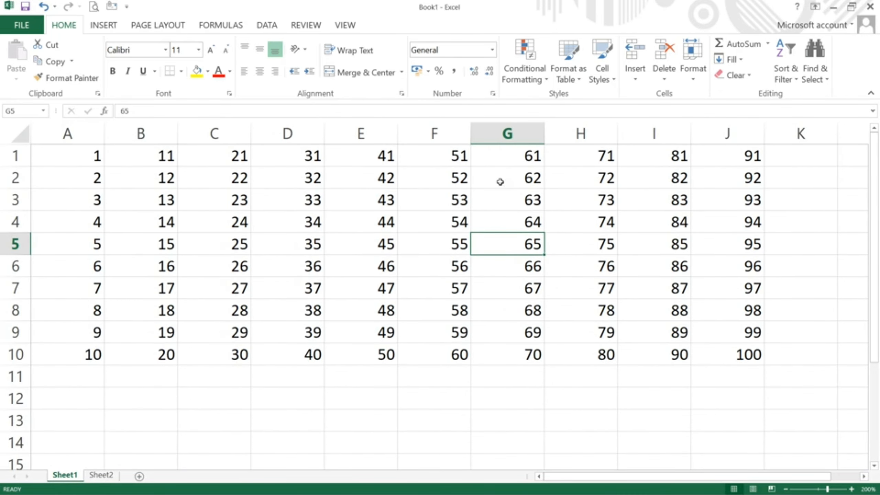
pyautogui.click(694, 79)
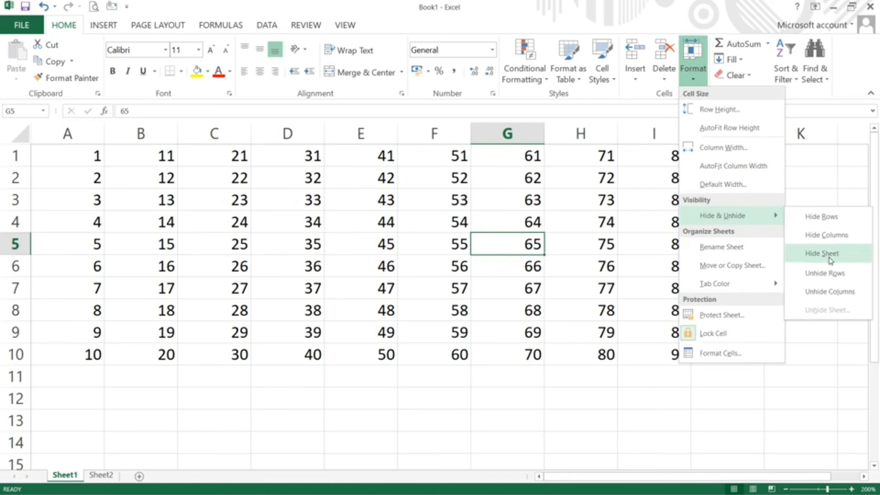
pyautogui.click(822, 256)
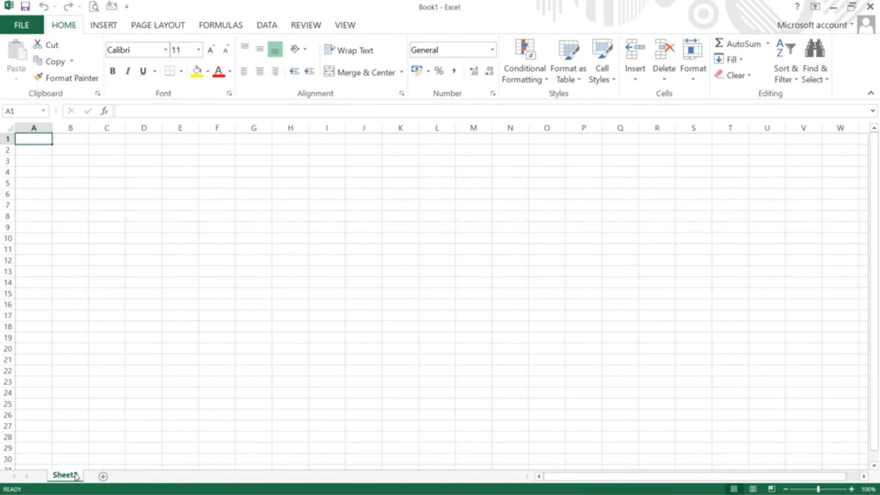
pyautogui.click(84, 227)
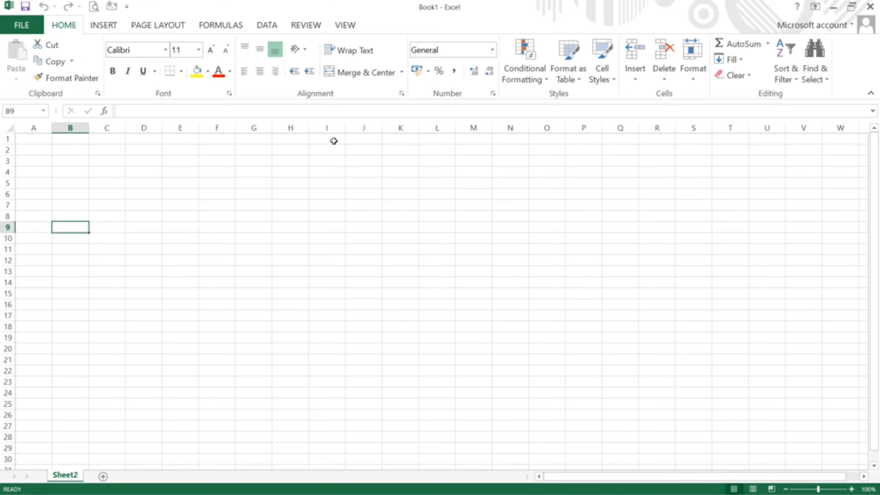
# Step: Unhide Sheet1 by choosing it in the Unhide Sheet dialog and confirming
pyautogui.click(697, 77)
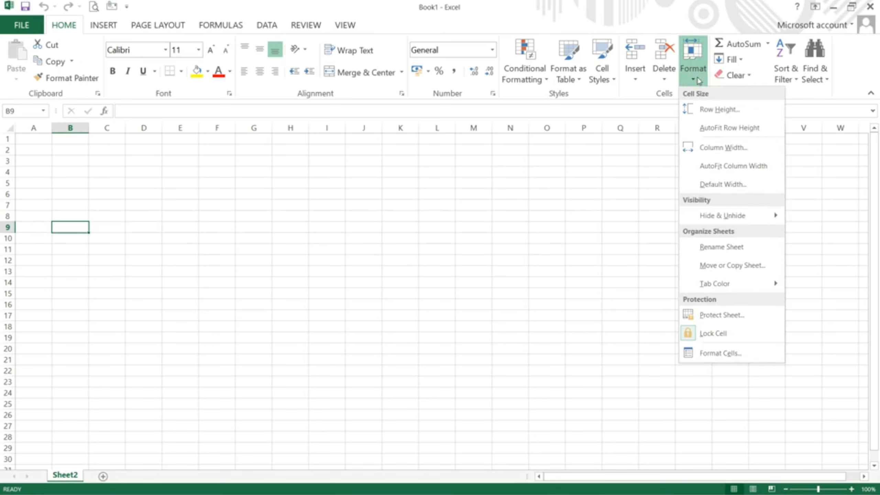
pyautogui.moveTo(726, 222)
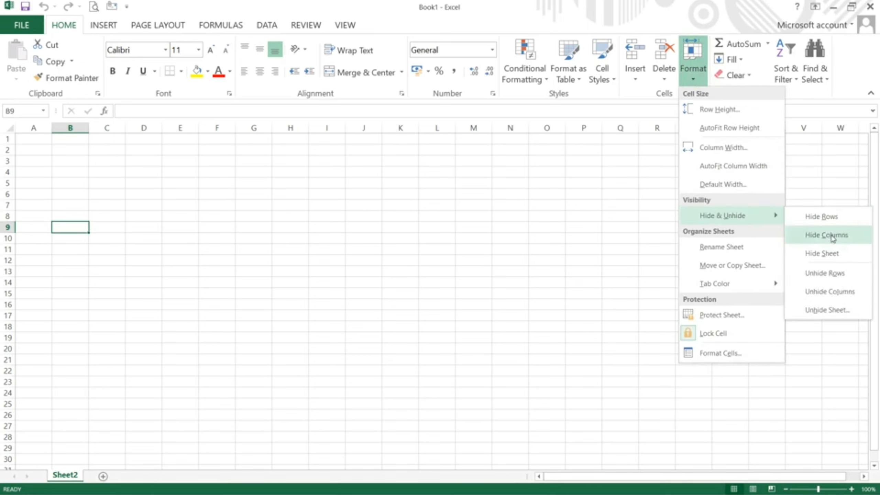
pyautogui.click(818, 311)
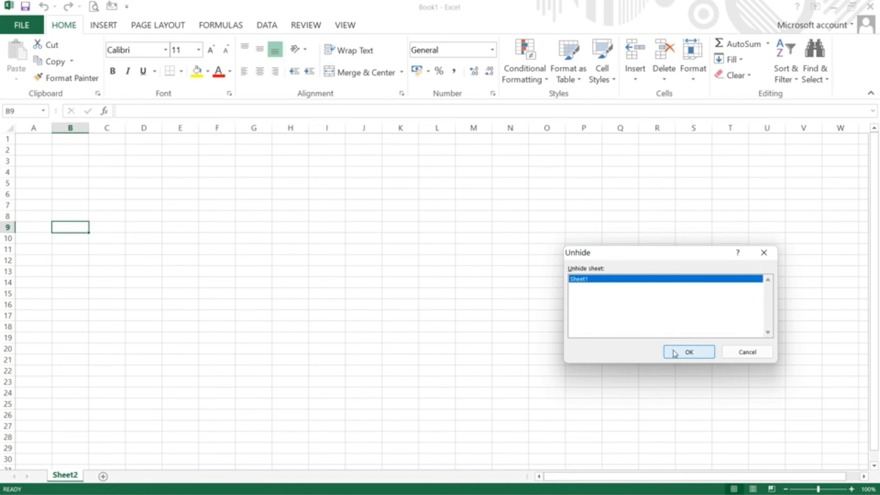
pyautogui.click(673, 353)
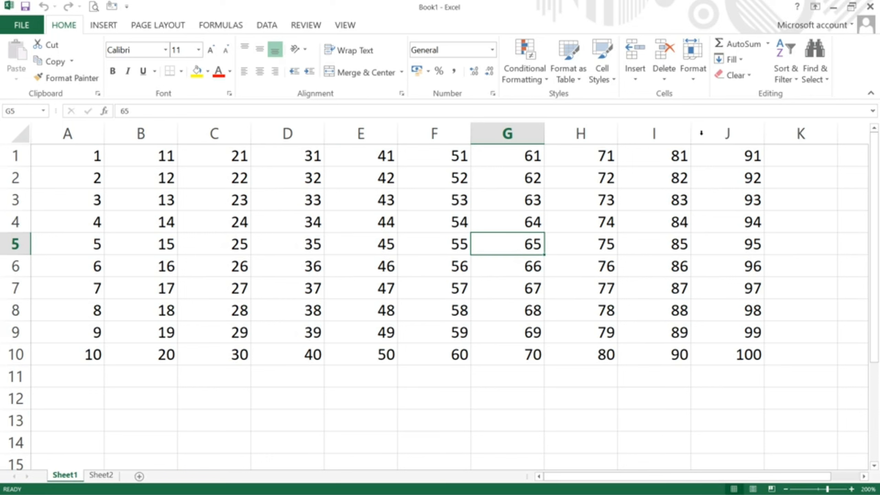
pyautogui.click(694, 80)
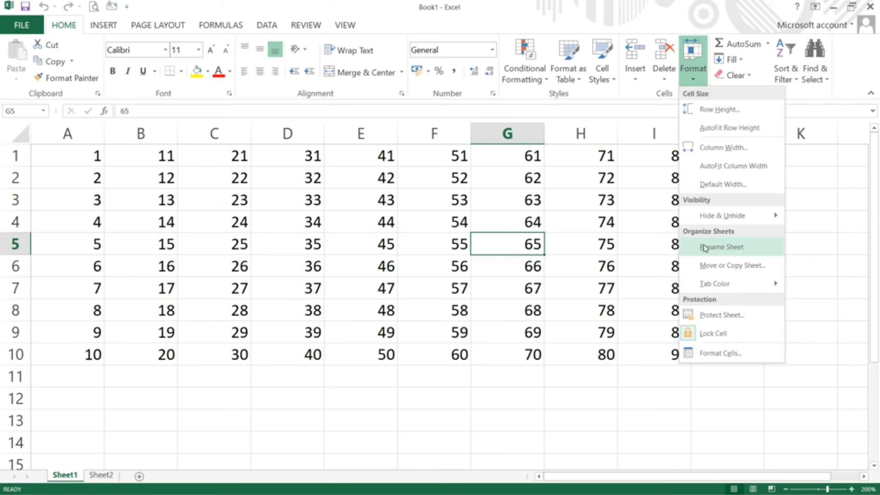
# Step: Rename the Sheet1 tab to 'LS technic', fixing a mistyped letter along the way
pyautogui.click(711, 245)
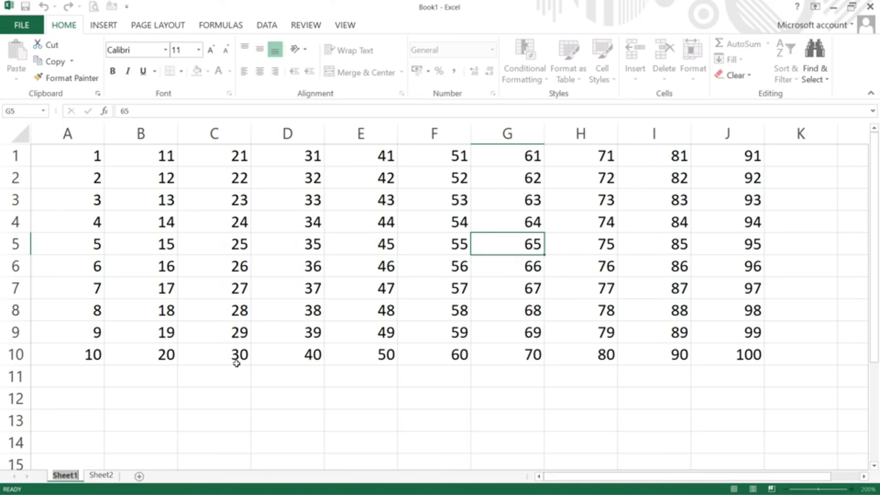
pyautogui.write('Le')
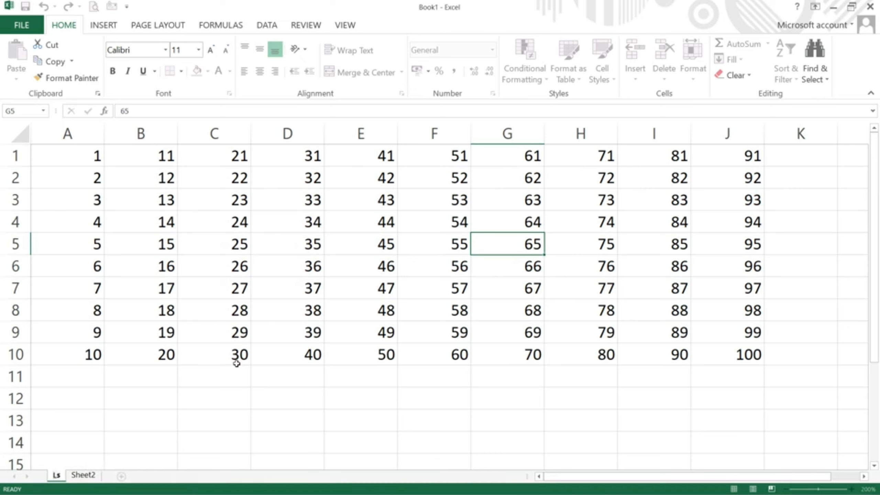
pyautogui.press('BackSpace')
pyautogui.write('S technic')
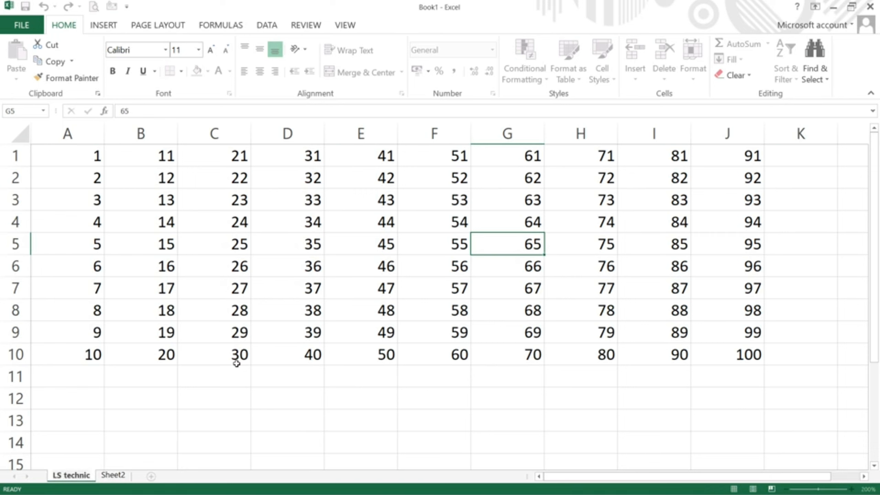
pyautogui.press('Return')
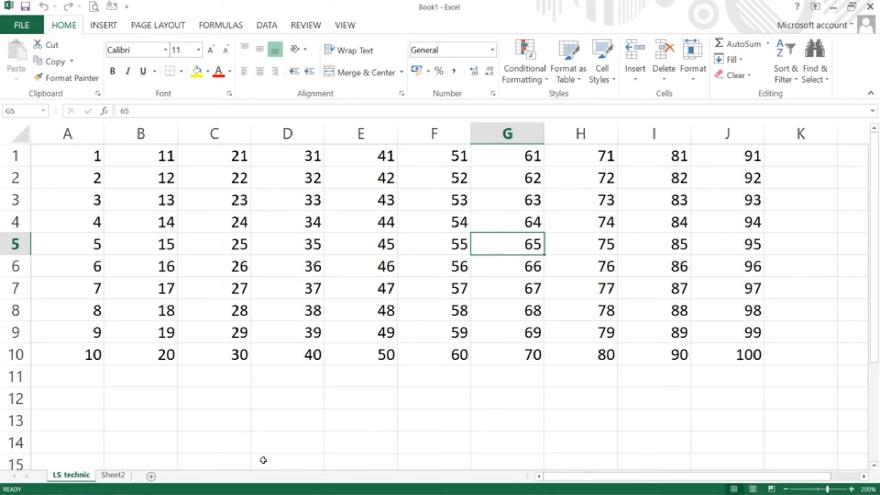
# Step: Duplicate LS technic via Move or Copy with Create a copy, producing 'LS technic (2)'
pyautogui.click(693, 84)
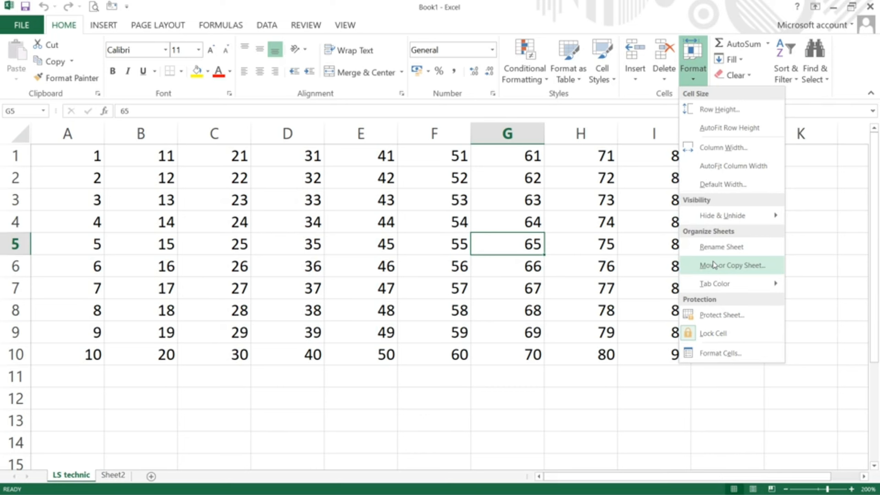
pyautogui.click(732, 269)
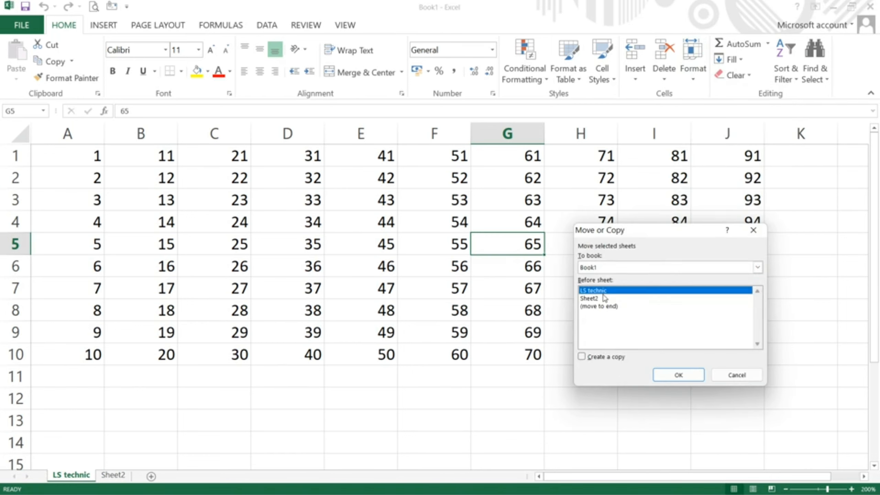
pyautogui.click(582, 357)
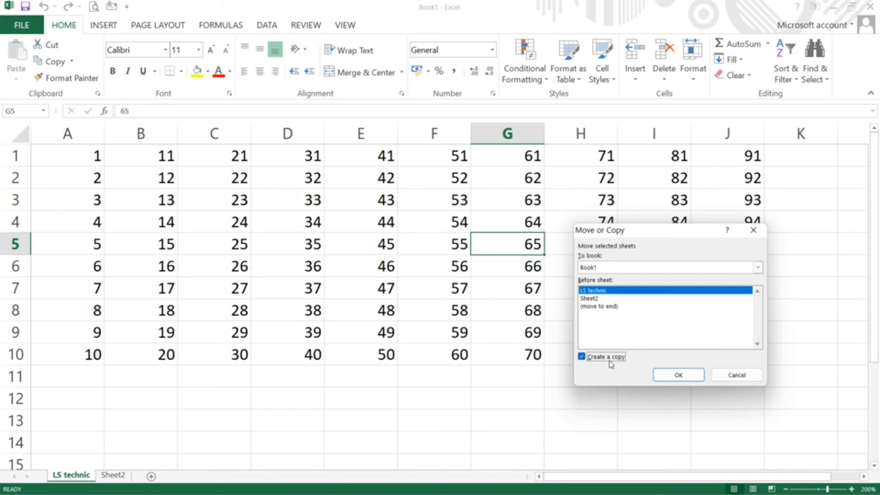
pyautogui.click(677, 374)
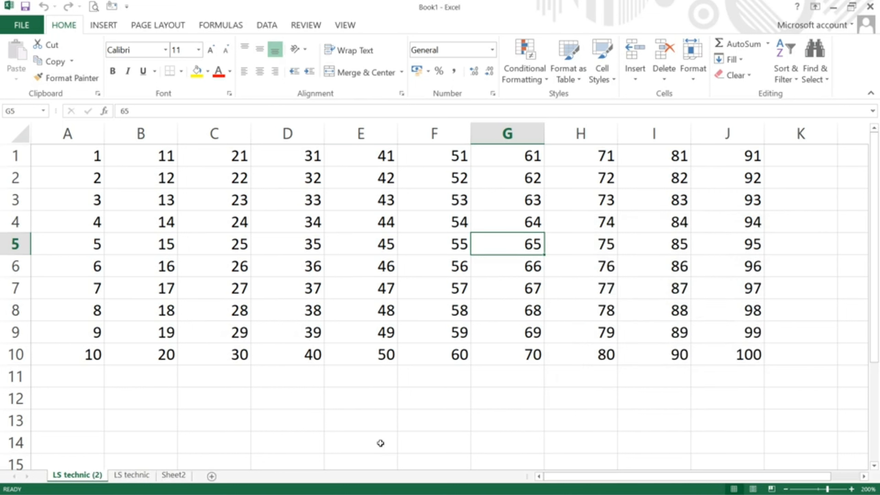
pyautogui.click(132, 477)
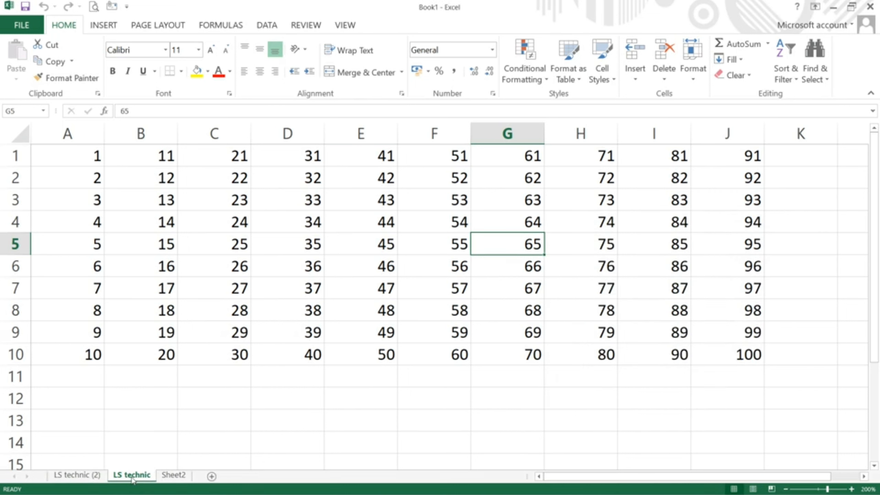
pyautogui.click(89, 478)
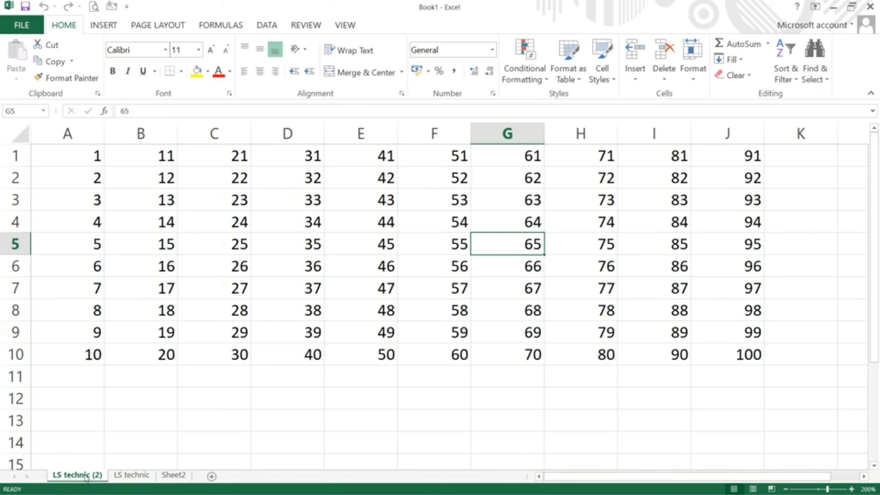
# Step: Delete the LS technic (2) sheet and confirm the deletion warning
pyautogui.click(670, 74)
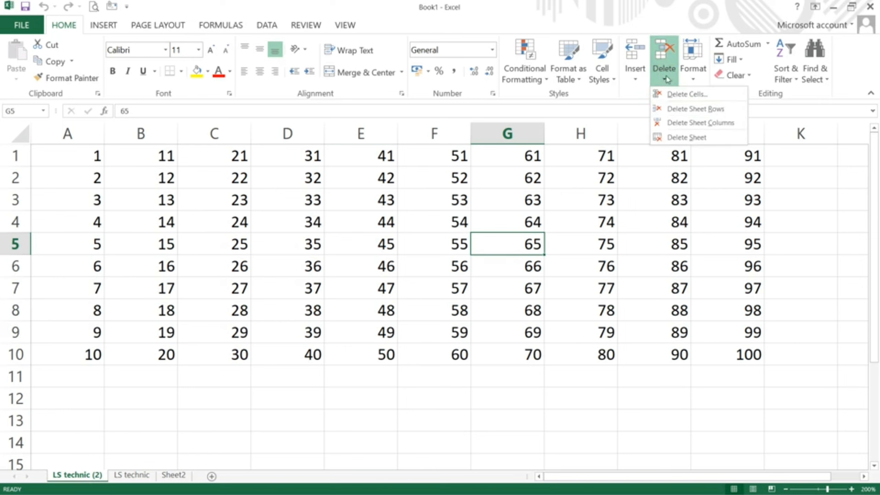
pyautogui.click(670, 138)
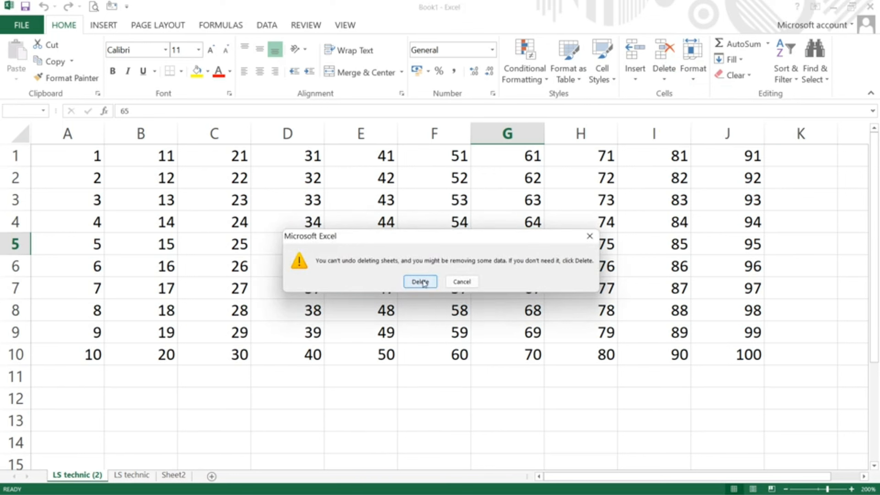
pyautogui.click(421, 281)
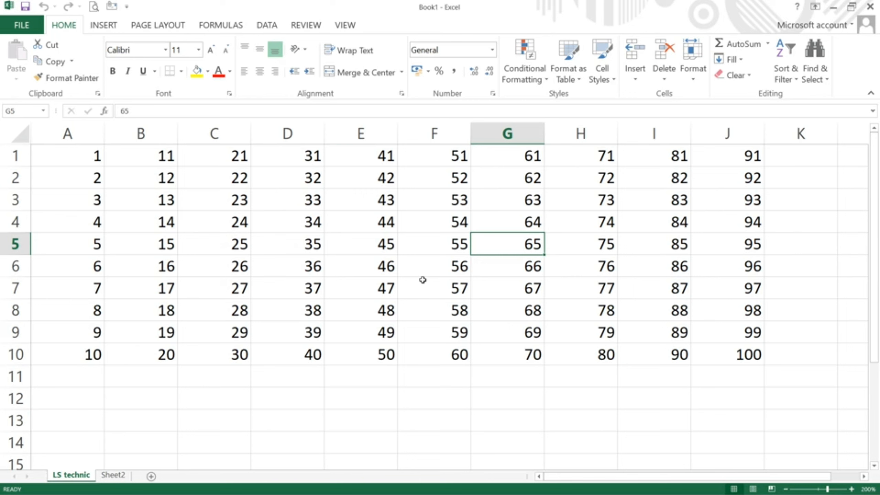
# Step: Set the LS technic sheet tab colour to red
pyautogui.click(692, 79)
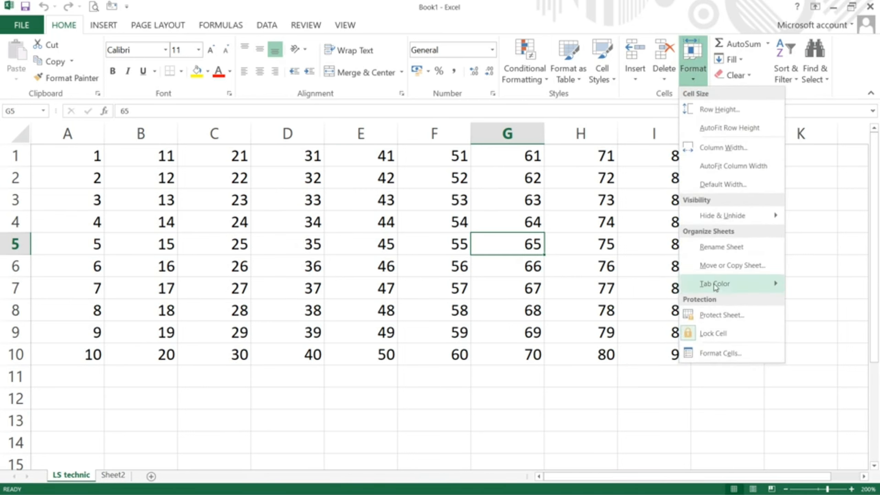
pyautogui.moveTo(723, 287)
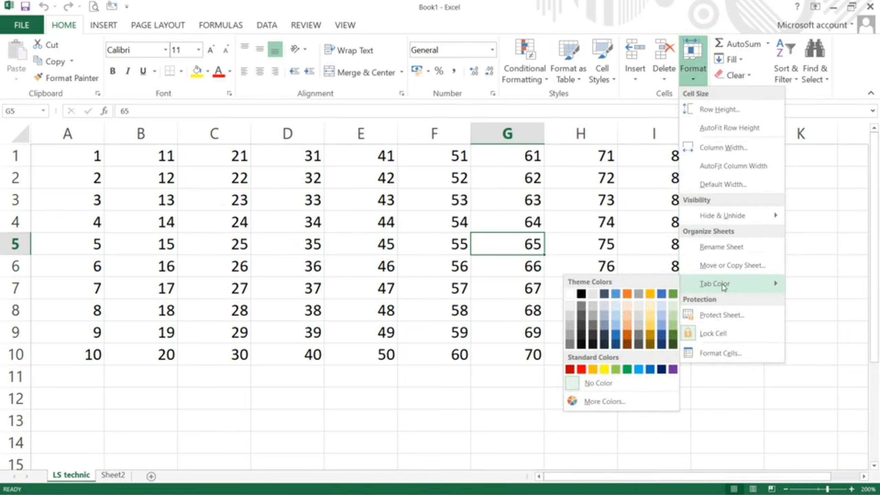
pyautogui.click(580, 371)
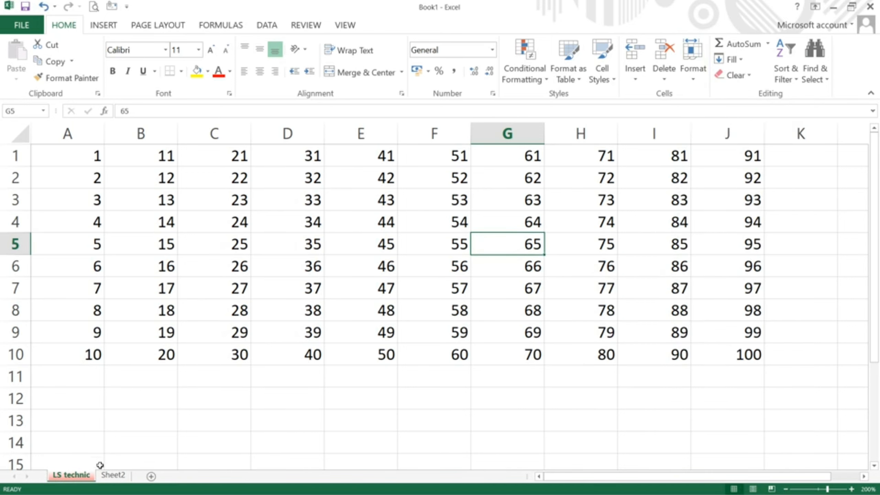
# Step: Colour the Sheet2 tab yellow, then return to the LS technic sheet
pyautogui.click(117, 480)
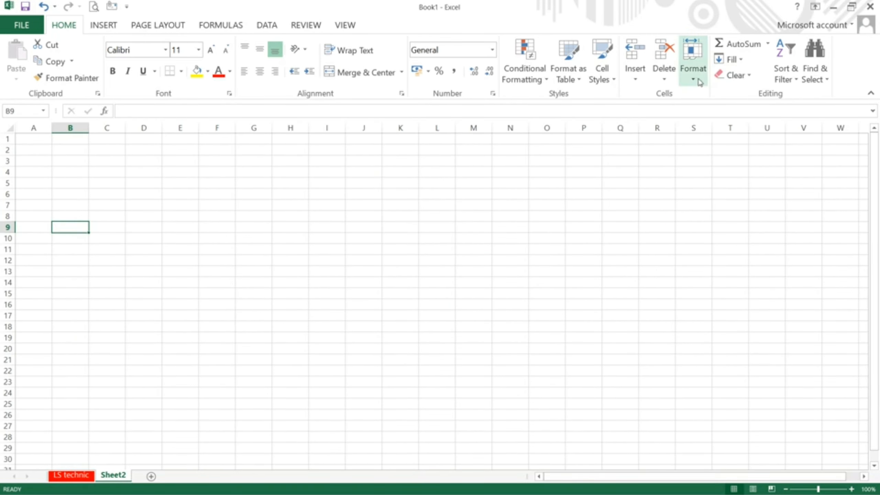
pyautogui.click(693, 70)
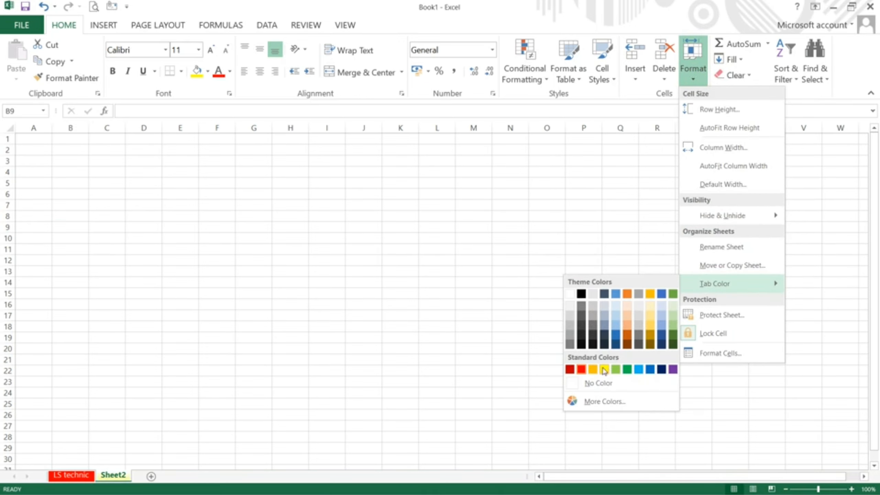
pyautogui.click(604, 369)
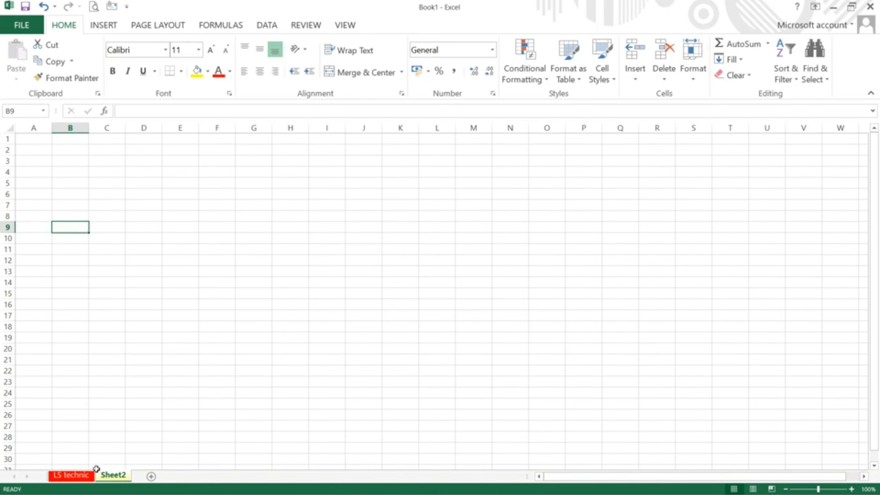
pyautogui.click(85, 478)
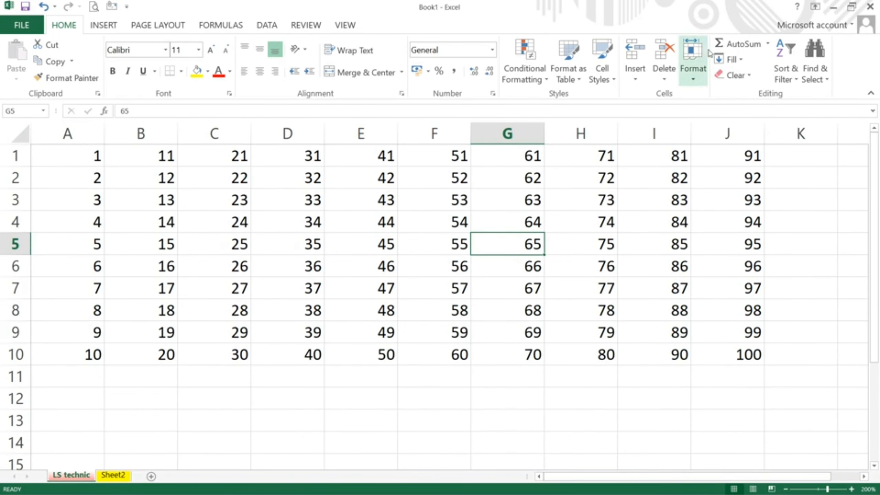
pyautogui.click(691, 75)
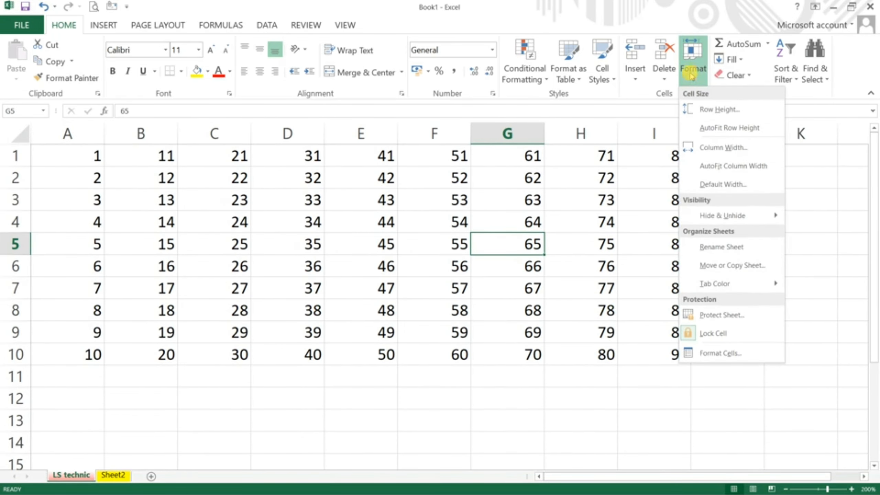
# Step: Protect the LS technic sheet with a password, entered and confirmed
pyautogui.click(707, 316)
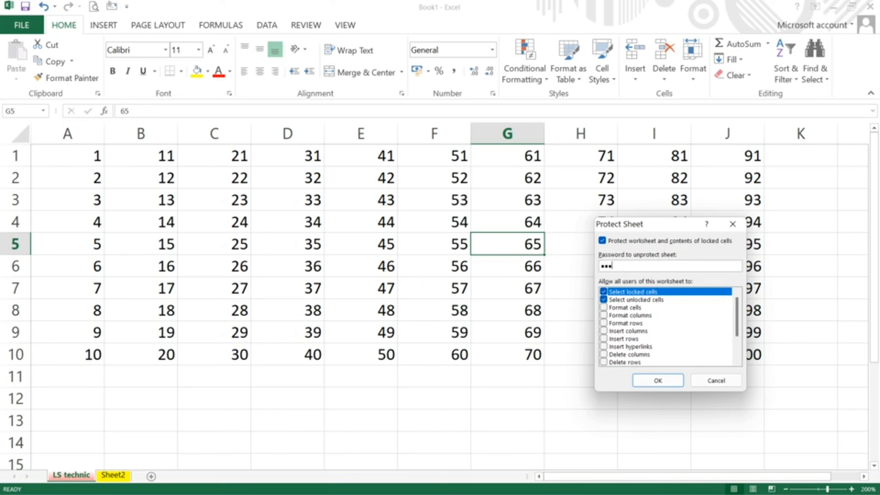
pyautogui.press('Return')
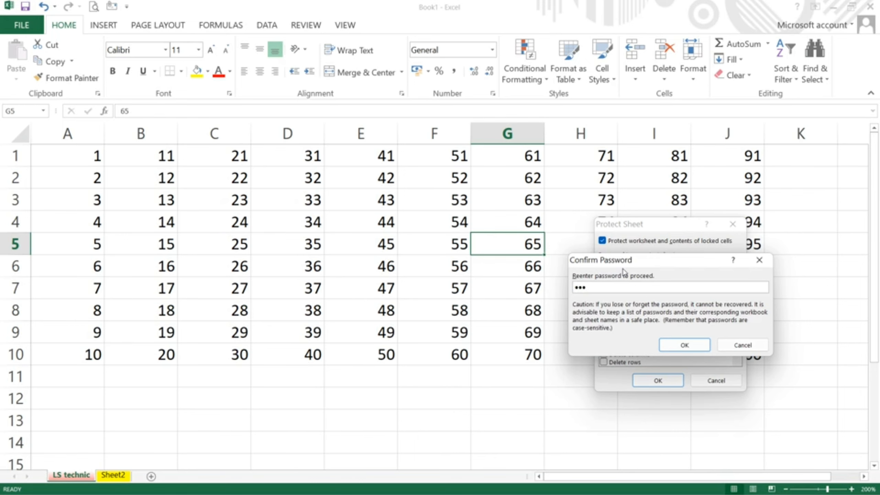
pyautogui.press('Return')
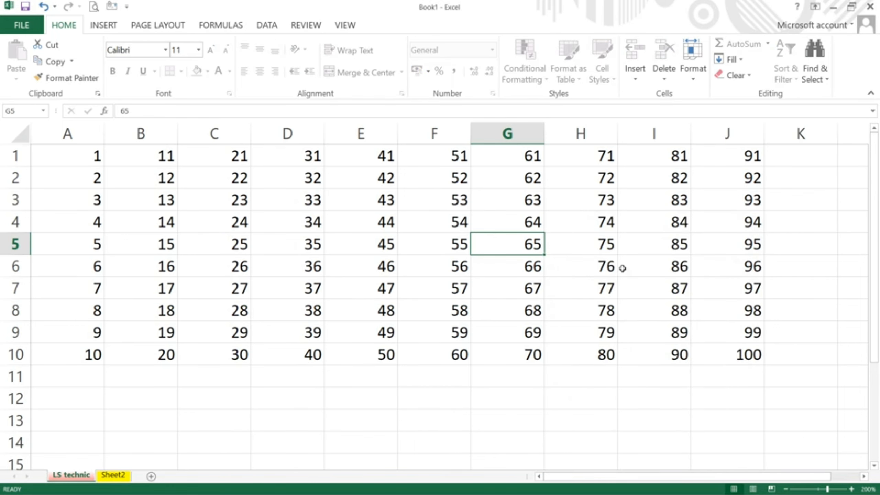
# Step: Try deleting values in E4 and D6 to confirm the protected-sheet warning appears
pyautogui.press('Delete')
pyautogui.press('Return')
pyautogui.click(381, 231)
pyautogui.press('Delete')
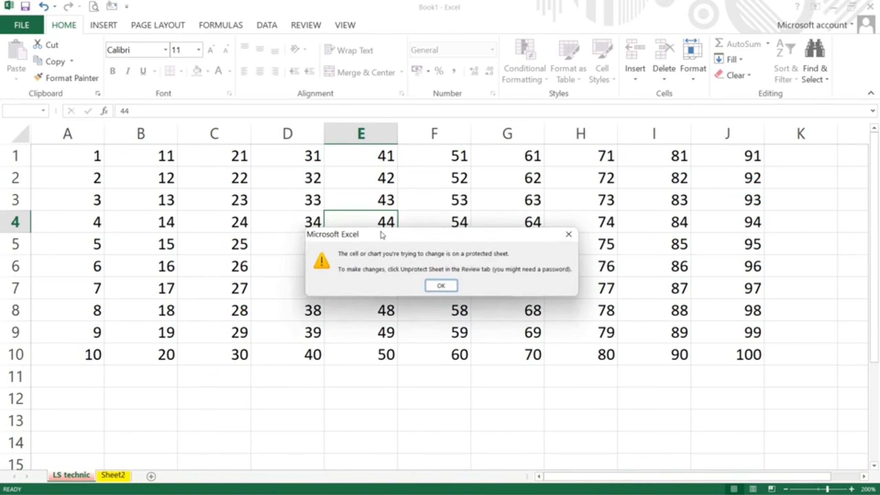
pyautogui.press('Return')
pyautogui.click(257, 273)
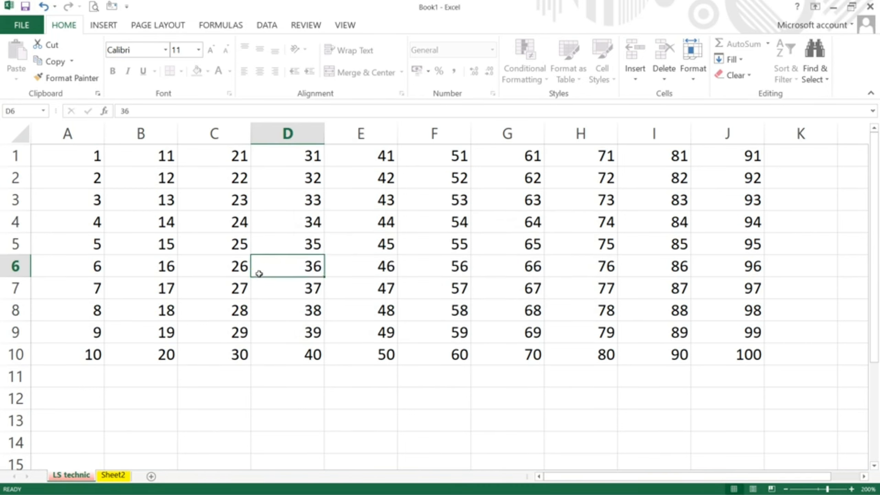
pyautogui.press('Delete')
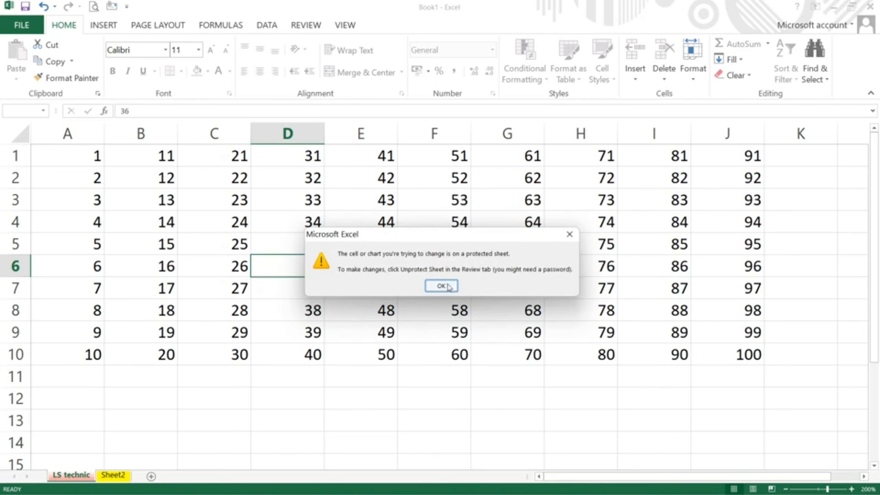
pyautogui.click(447, 286)
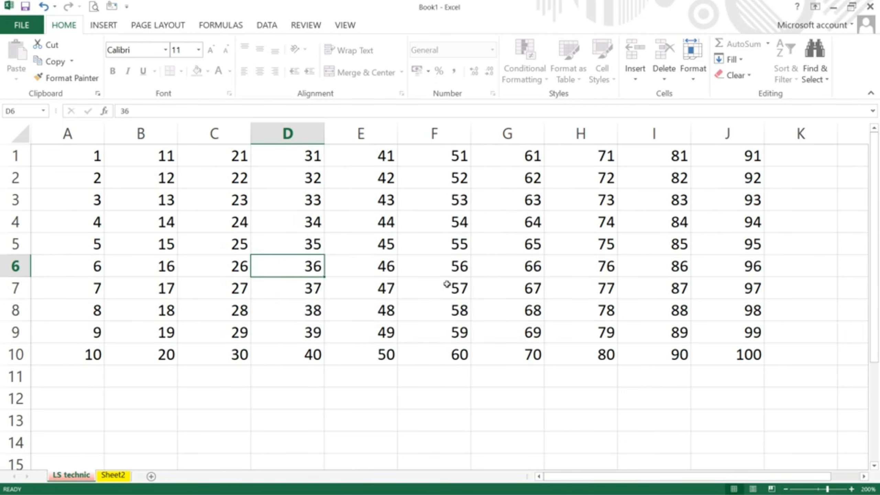
pyautogui.click(697, 79)
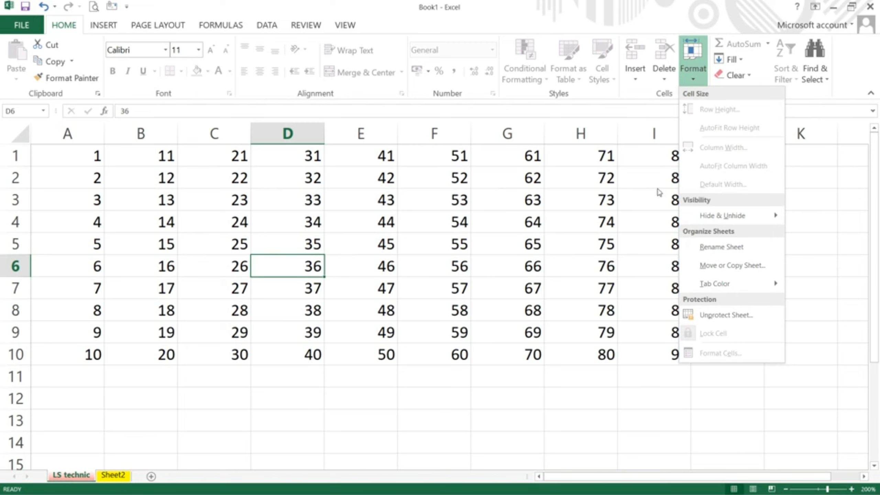
# Step: Unprotect LS technic with its password, test E7 with 56454, then undo back to 47
pyautogui.click(706, 315)
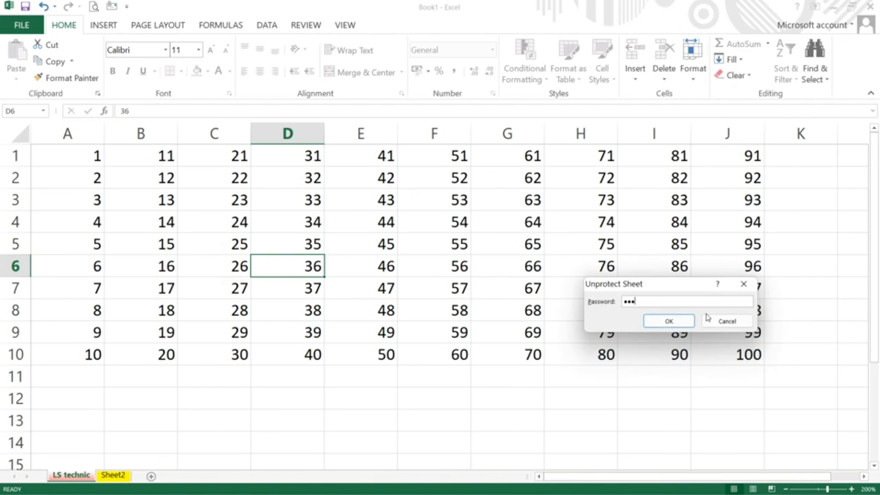
pyautogui.press('Return')
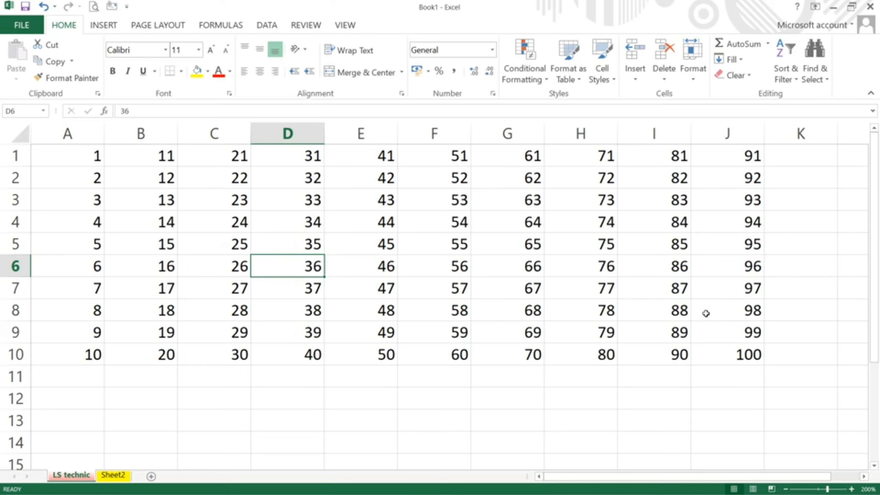
pyautogui.click(355, 278)
pyautogui.write('56454')
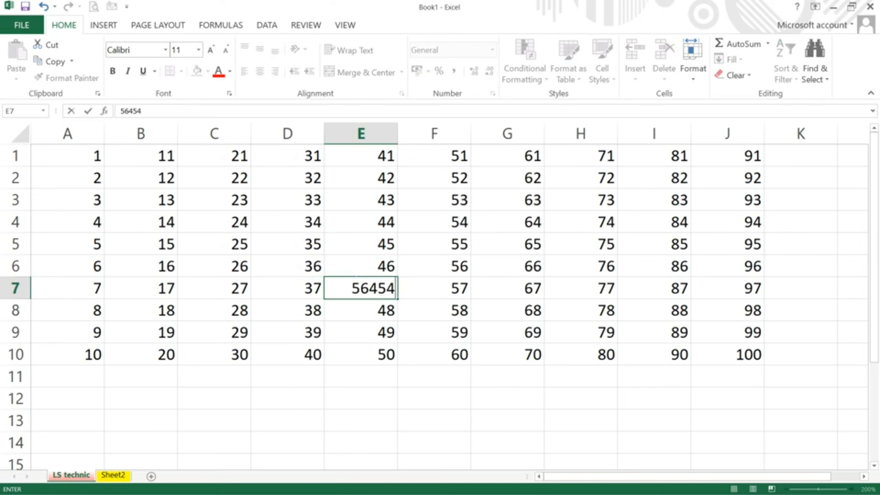
pyautogui.press('Return')
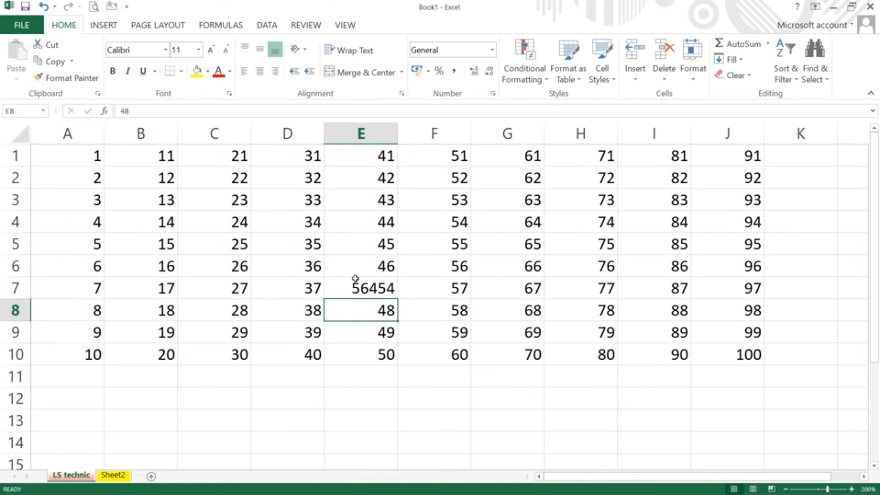
pyautogui.hotkey('ctrl', 'z')
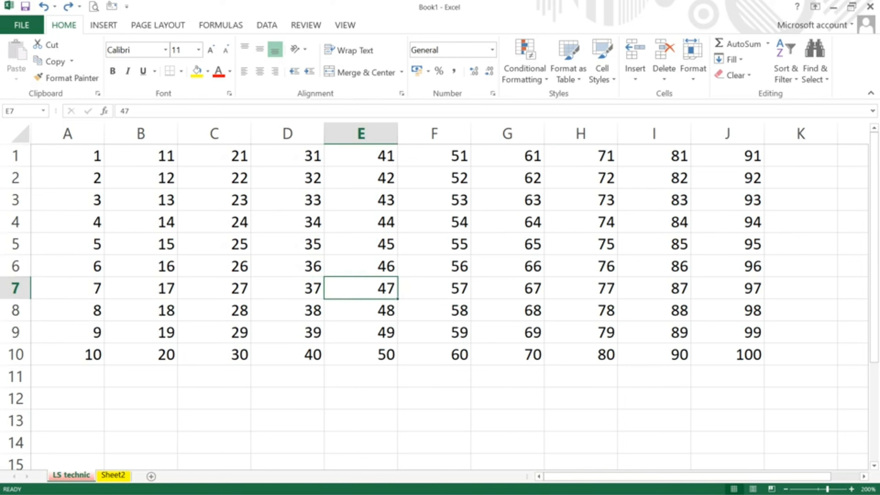
# Step: Inspect the Format menu's lock setting for cell H10 without changing anything
pyautogui.click(696, 80)
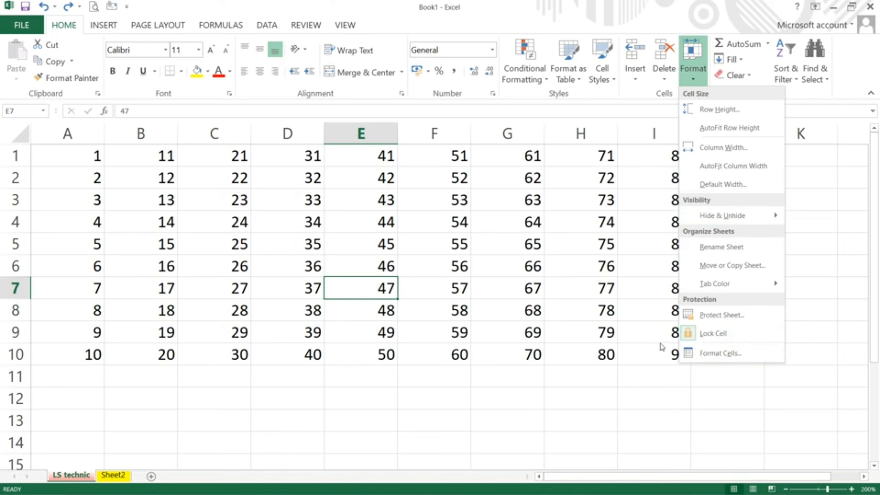
pyautogui.click(600, 372)
pyautogui.click(581, 357)
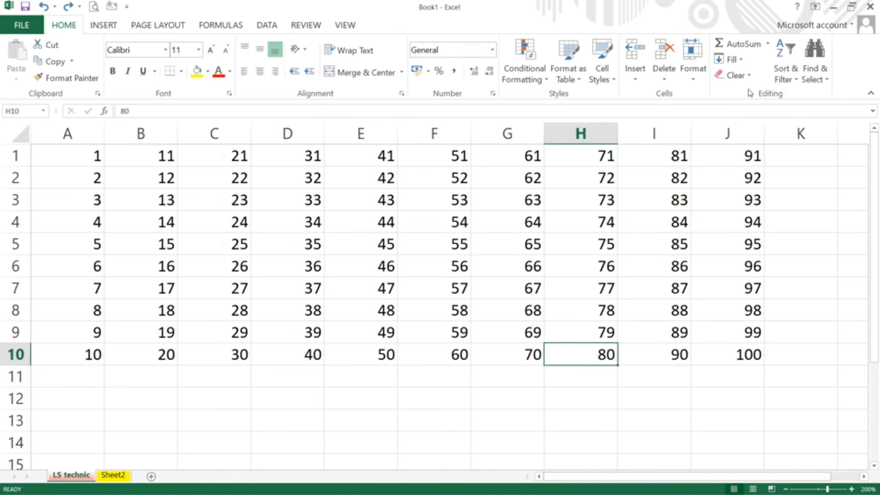
pyautogui.click(690, 80)
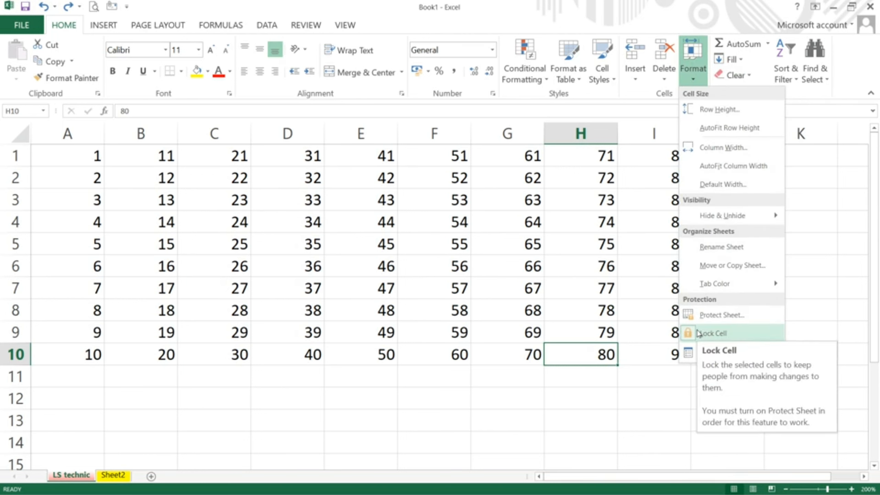
pyautogui.click(385, 249)
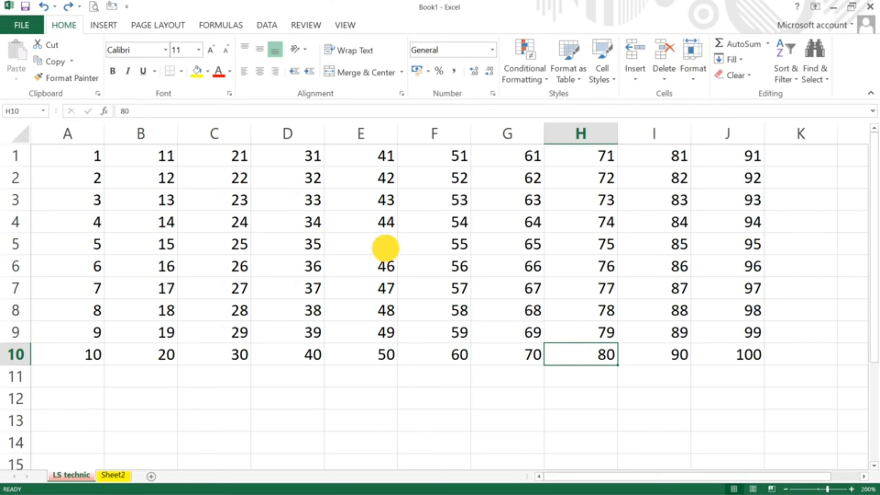
# Step: Select column E's numbers from E1 down and unlock those cells via Lock Cell
pyautogui.moveTo(353, 161); pyautogui.dragTo(372, 355)
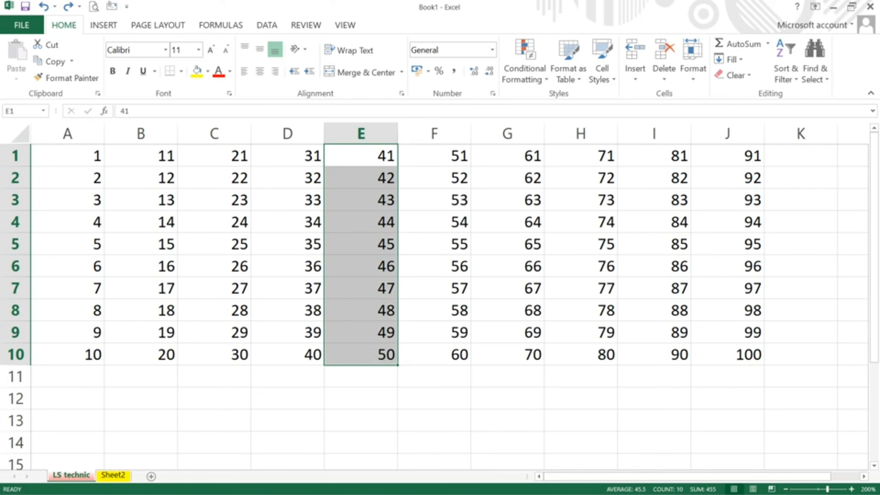
pyautogui.click(699, 79)
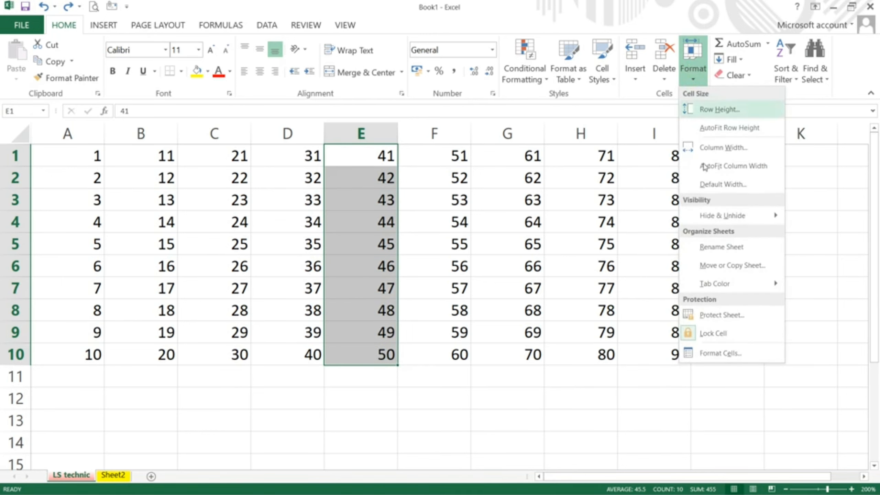
pyautogui.click(704, 331)
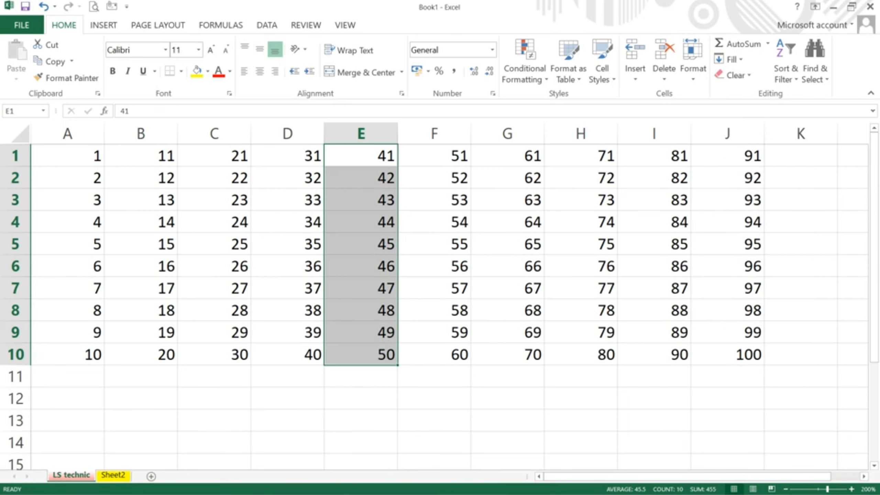
# Step: Check the lock status of cells H8 and E6 in the Format menu
pyautogui.click(693, 69)
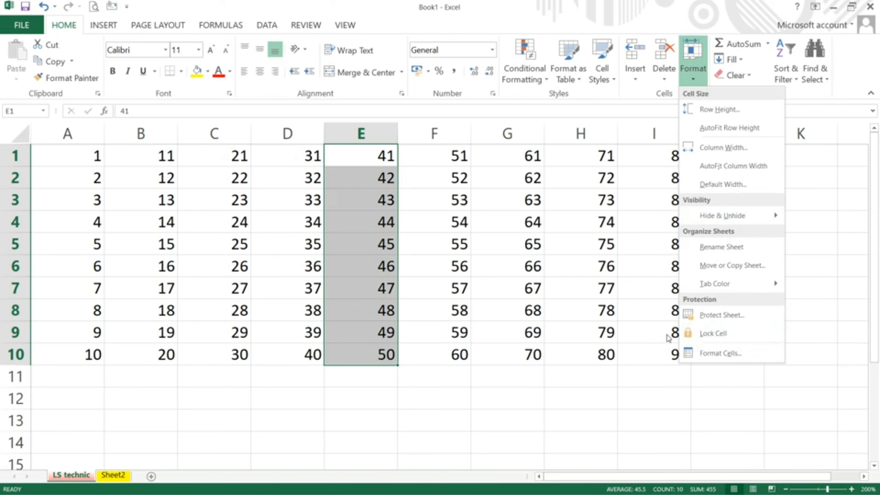
pyautogui.click(581, 316)
pyautogui.click(581, 316)
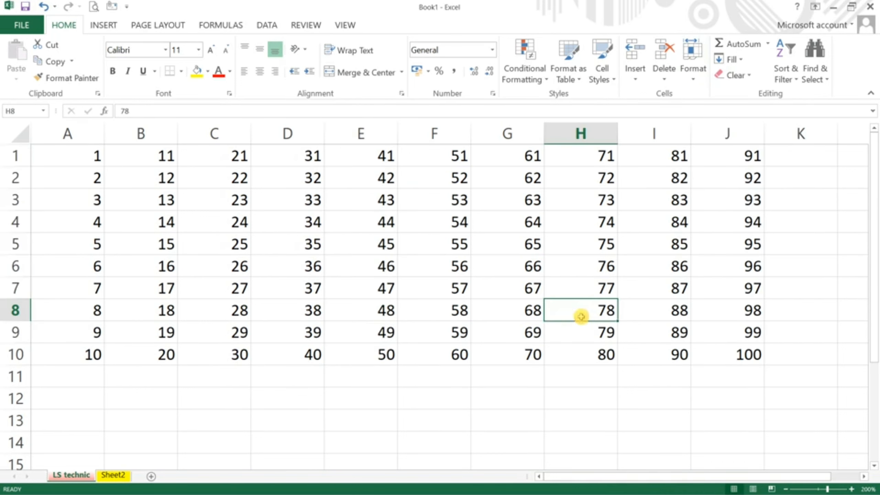
pyautogui.click(693, 66)
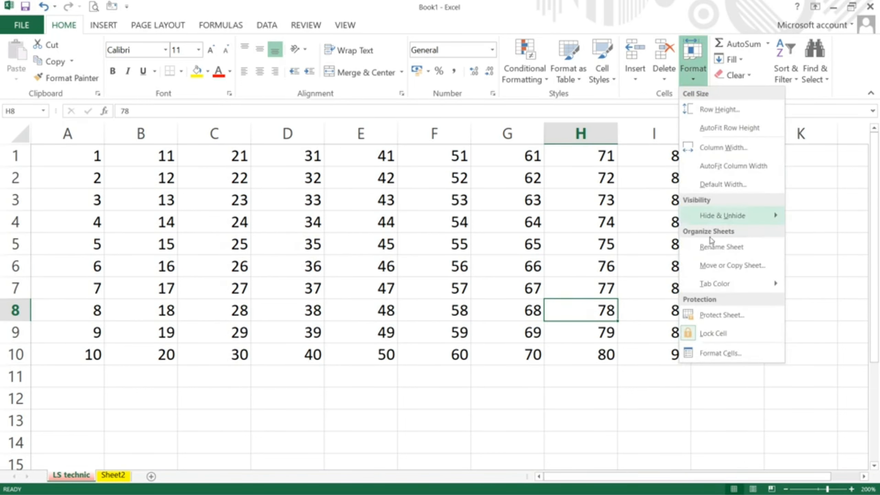
pyautogui.click(369, 270)
pyautogui.click(370, 270)
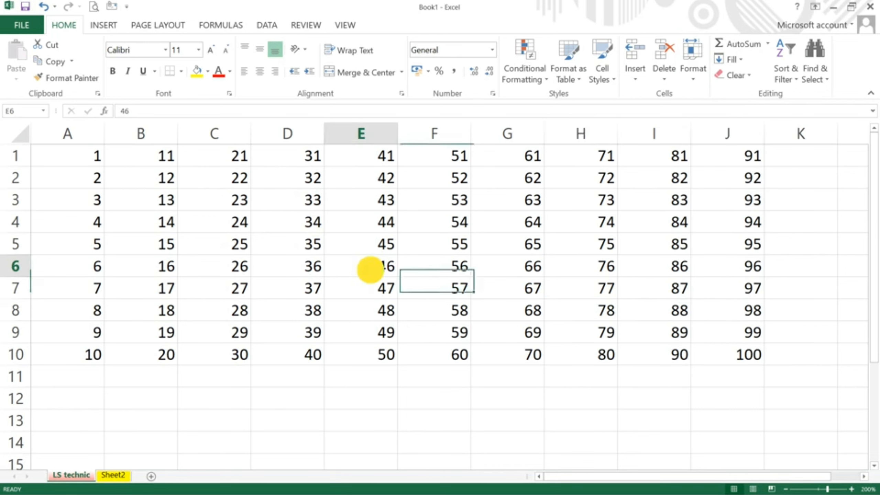
pyautogui.click(690, 71)
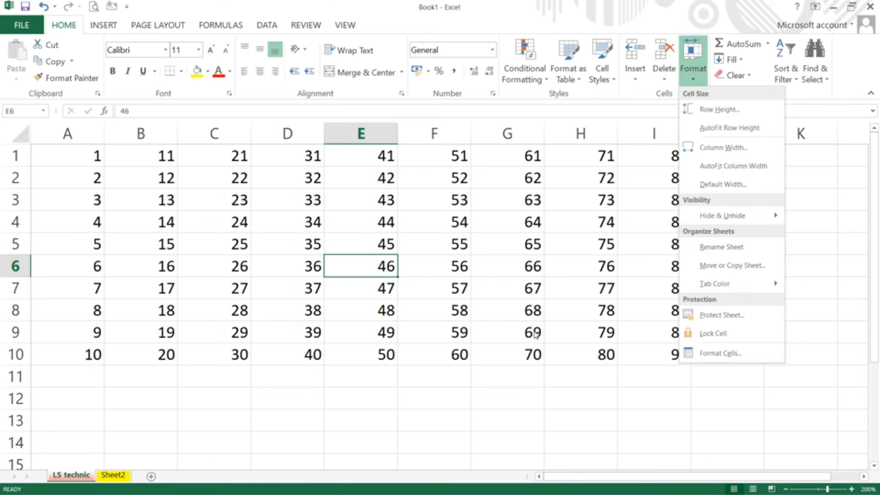
# Step: Protect the LS technic sheet again with a password, entered and confirmed
pyautogui.click(715, 315)
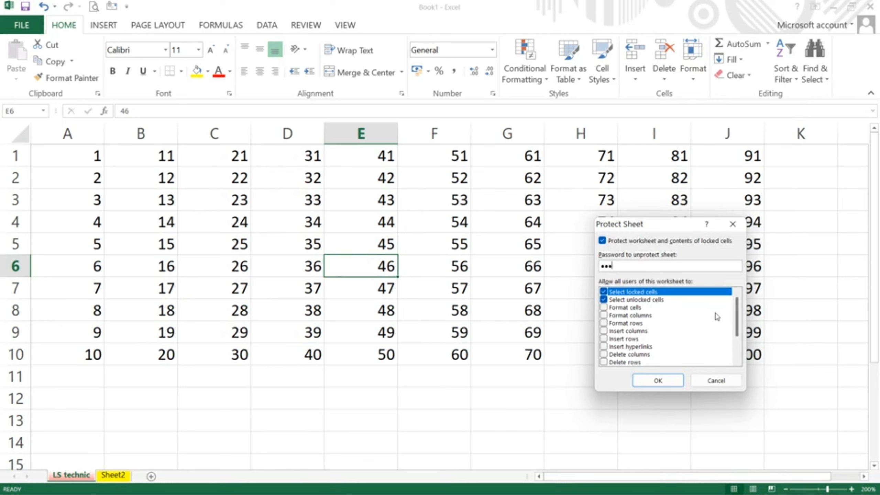
pyautogui.press('Return')
pyautogui.write('3')
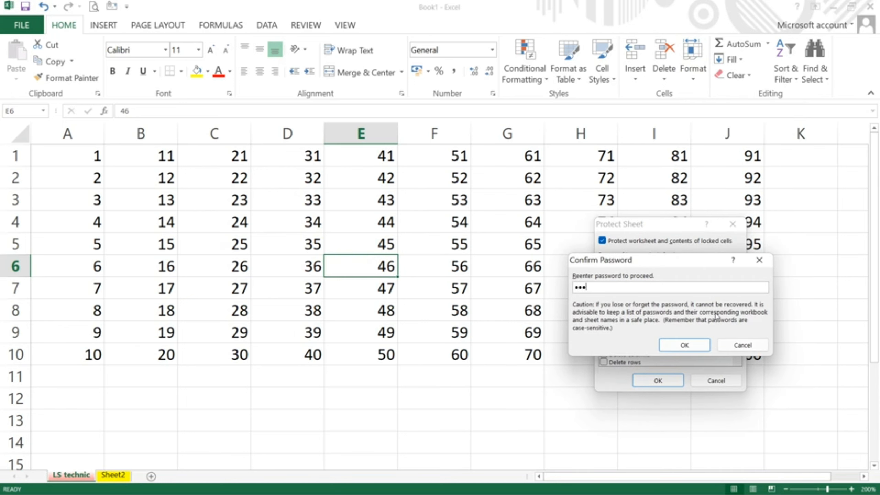
pyautogui.press('Return')
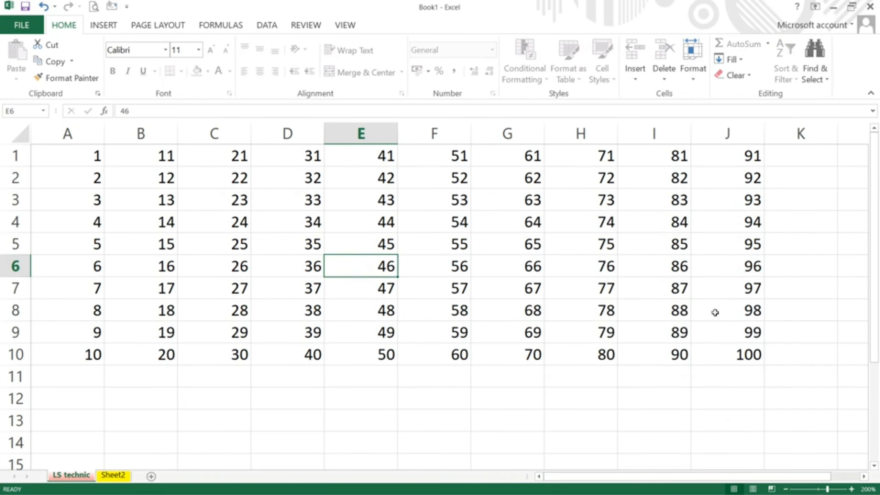
# Step: Try editing locked cells H5 and H7, dismissing the protected-sheet warnings
pyautogui.doubleClick(593, 252)
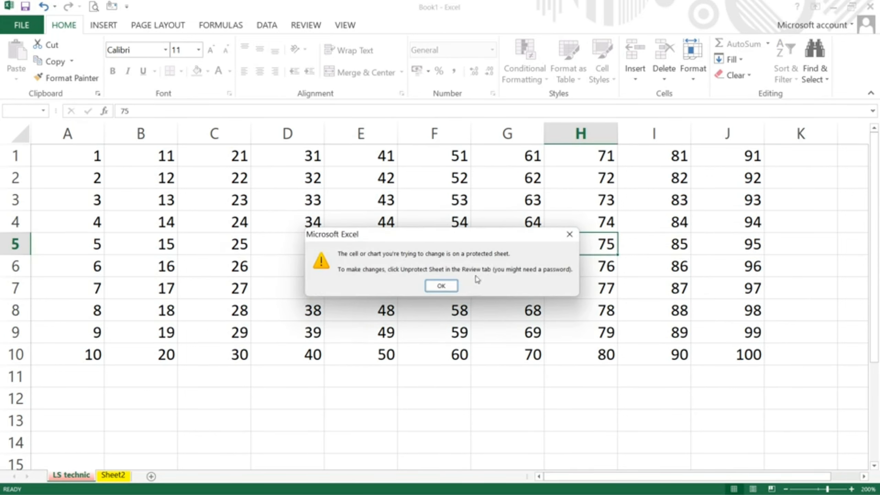
pyautogui.click(441, 285)
pyautogui.doubleClick(551, 286)
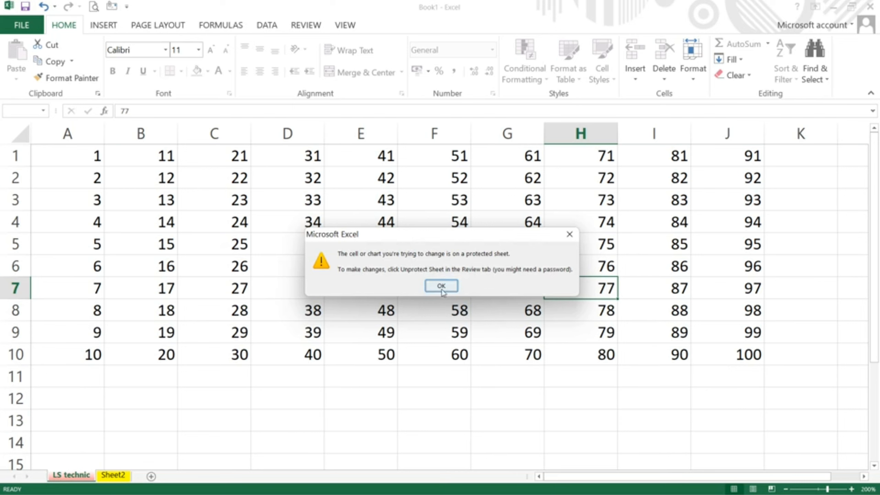
pyautogui.click(441, 287)
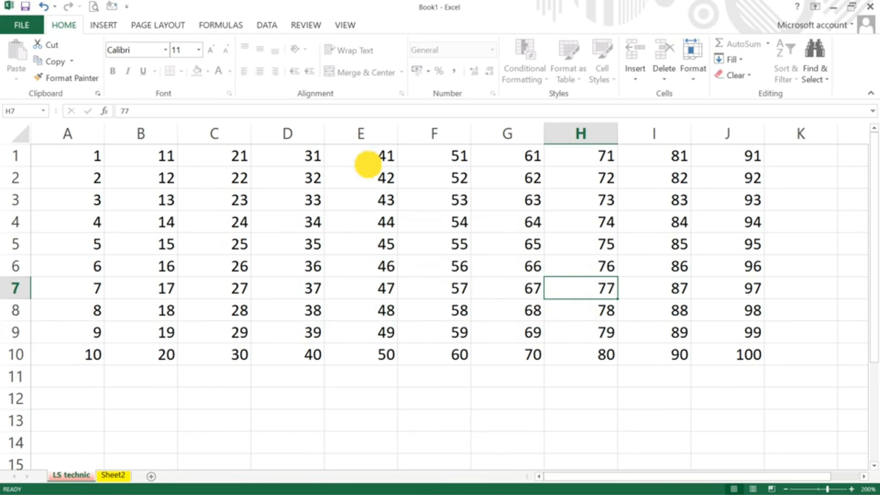
# Step: Enter 25, 26, 35, 145 and 155 into unlocked cells E1 through E5
pyautogui.click(368, 165)
pyautogui.write('25')
pyautogui.press('Return')
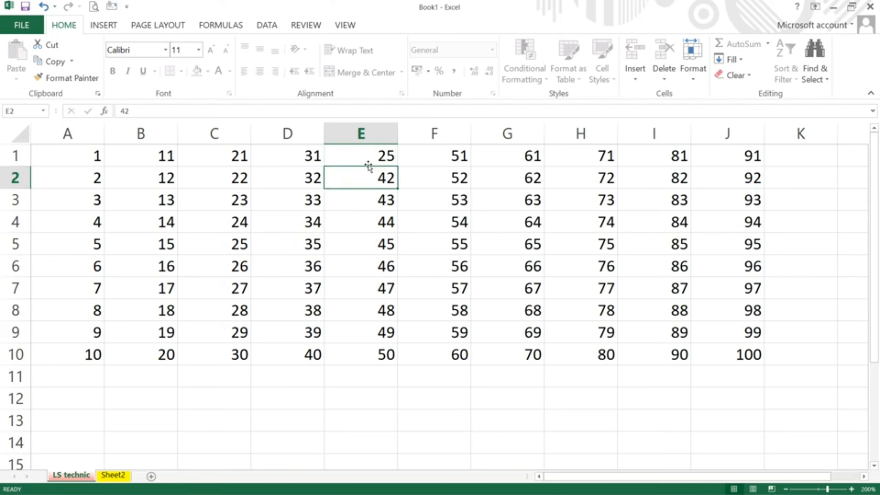
pyautogui.write('26')
pyautogui.press('Return')
pyautogui.write('35')
pyautogui.press('Return')
pyautogui.write('145')
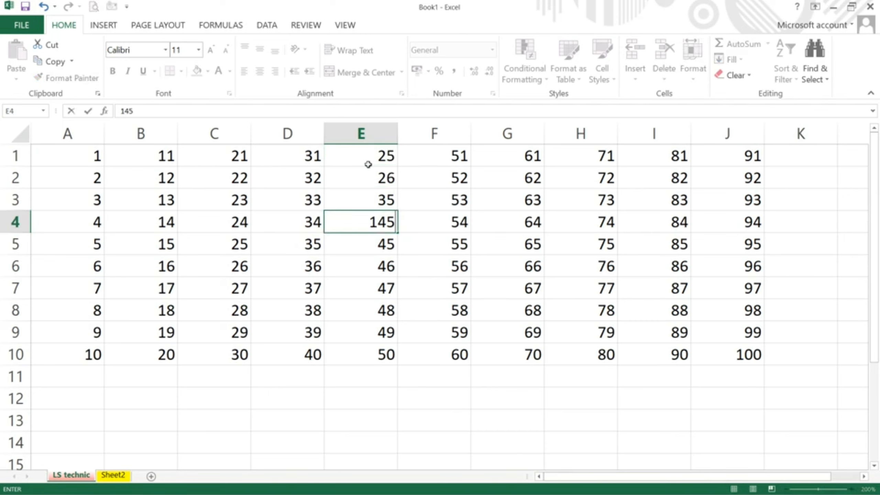
pyautogui.press('Return')
pyautogui.write('155')
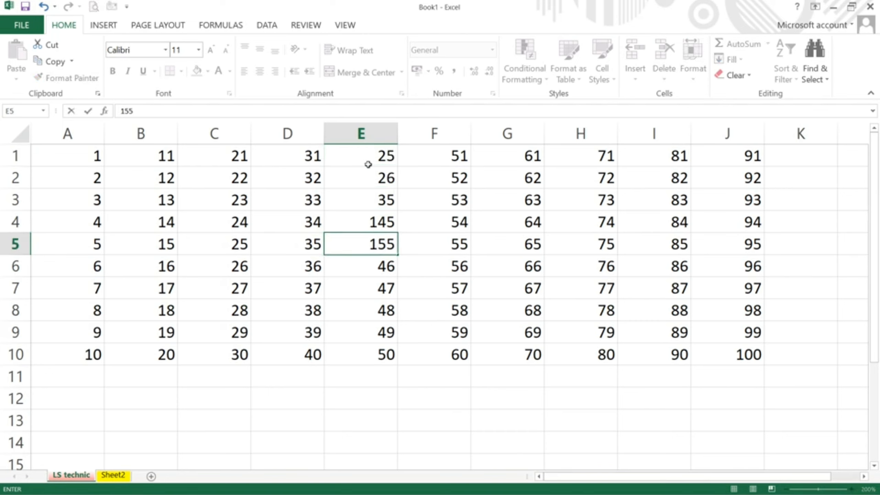
pyautogui.press('Return')
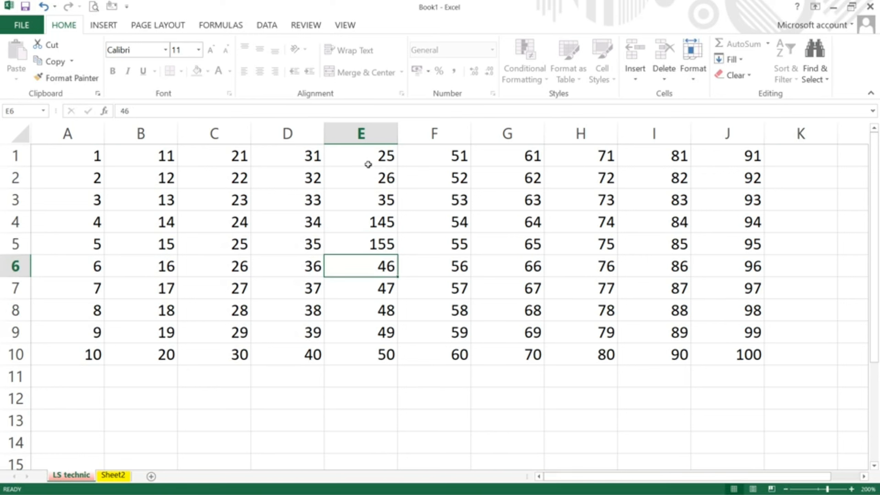
# Step: Unprotect the LS technic sheet by entering its password, then select cell G7
pyautogui.click(699, 74)
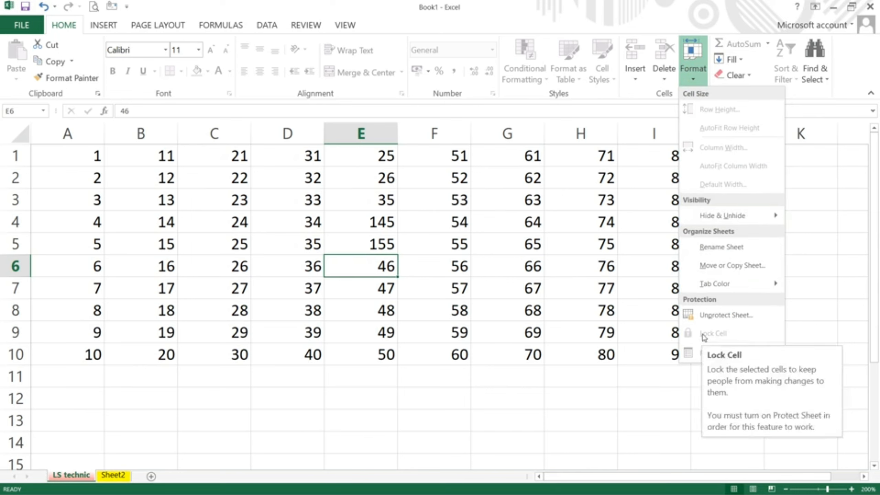
pyautogui.click(708, 316)
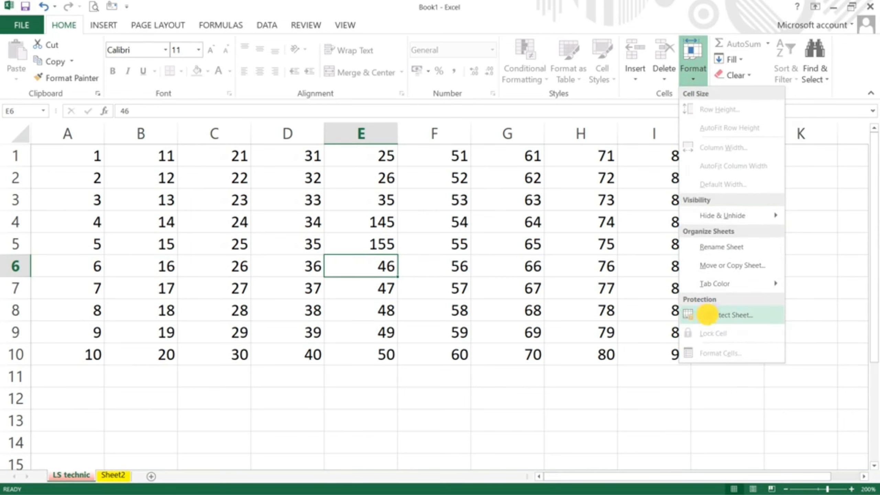
pyautogui.write('123')
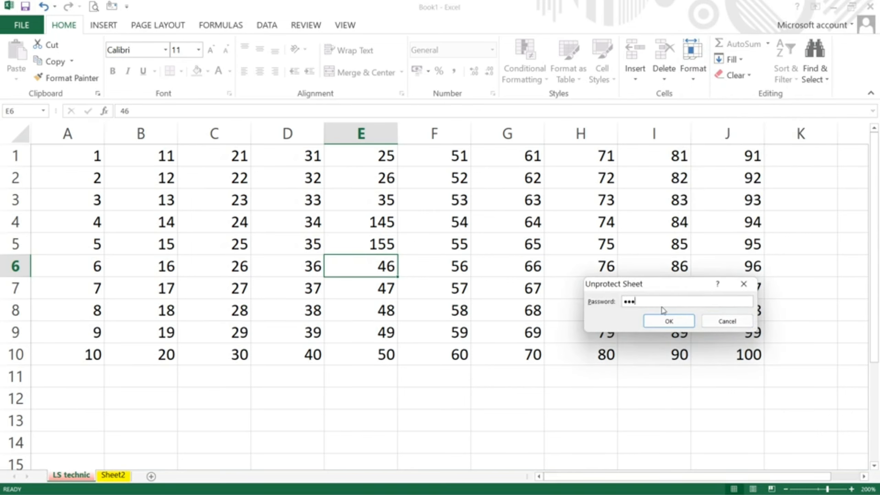
pyautogui.press('Return')
pyautogui.click(520, 279)
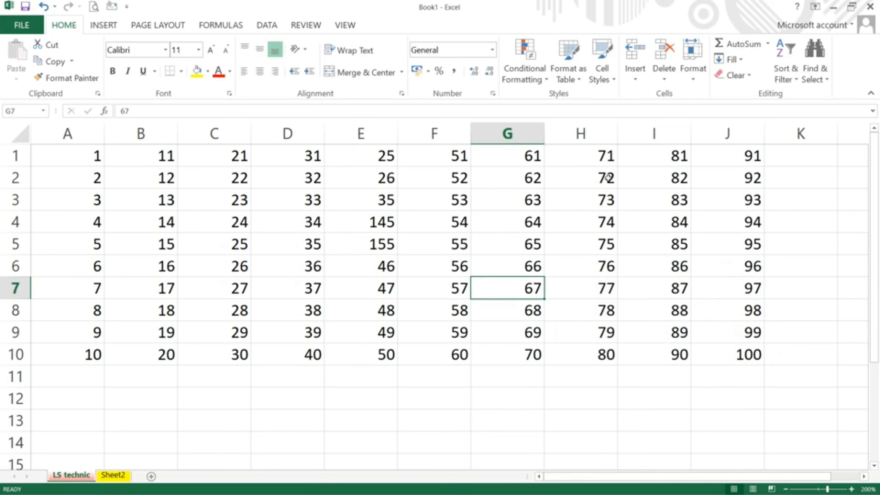
pyautogui.click(696, 76)
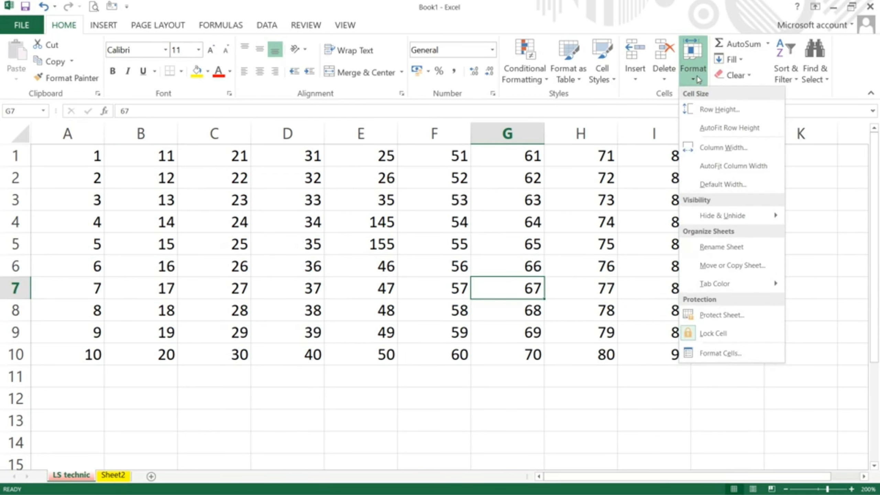
pyautogui.click(705, 353)
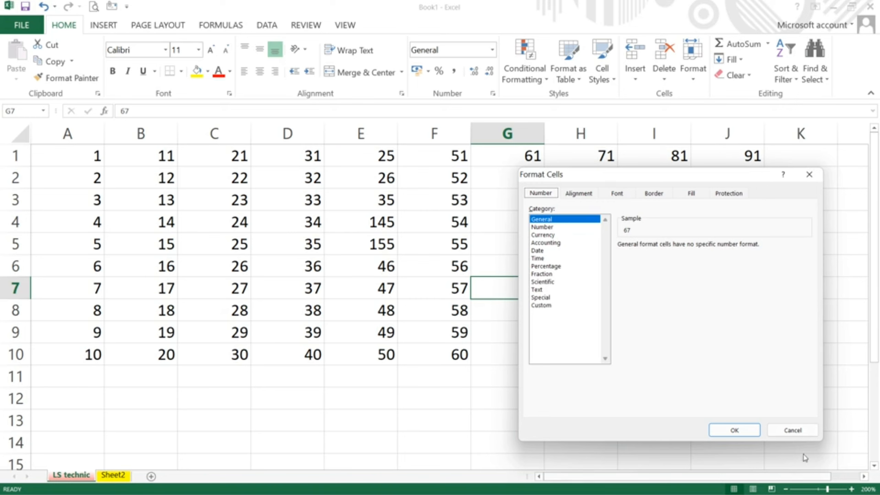
pyautogui.click(786, 431)
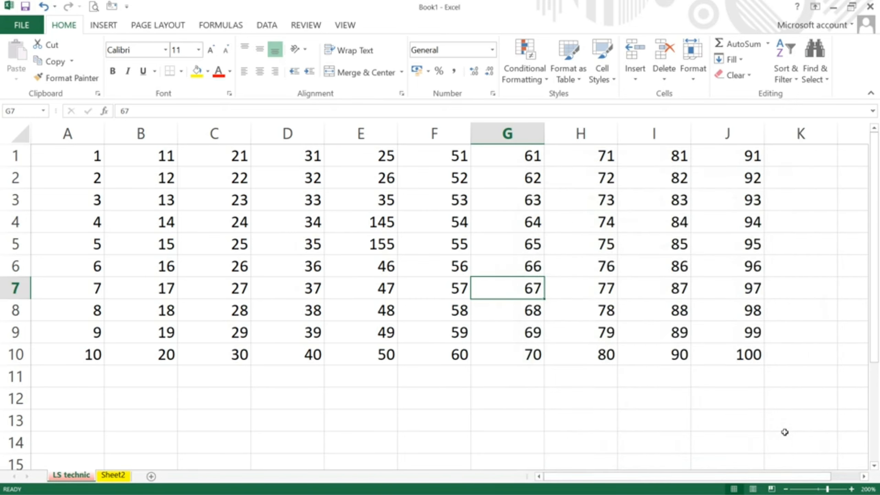